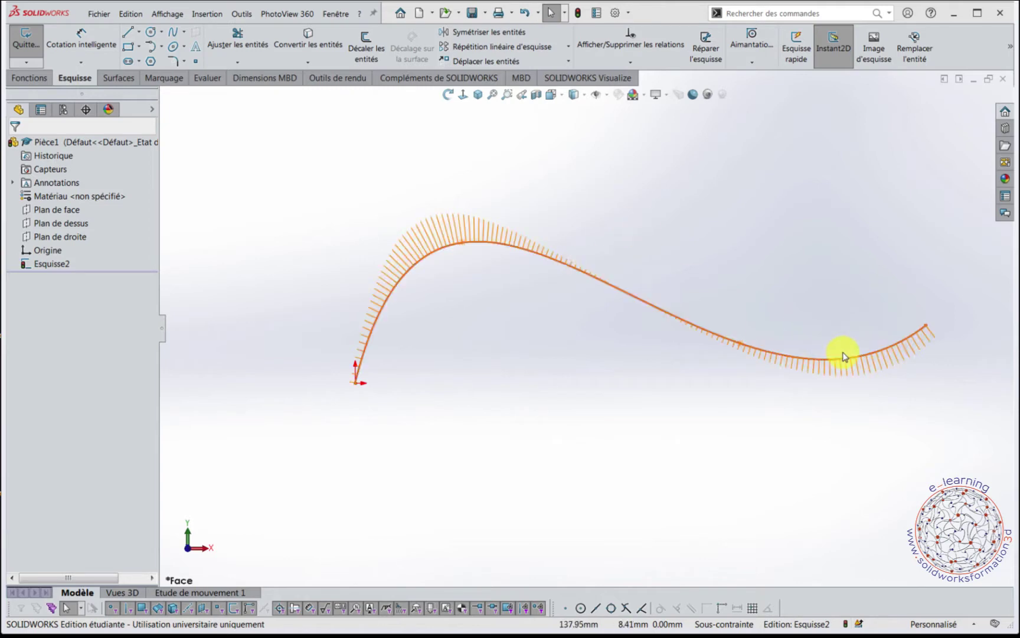
Adjust the tangency handle at the spline's crest point to about 9.33°, shortening its forward side to a weight of about 52.24
left_click(462, 243)
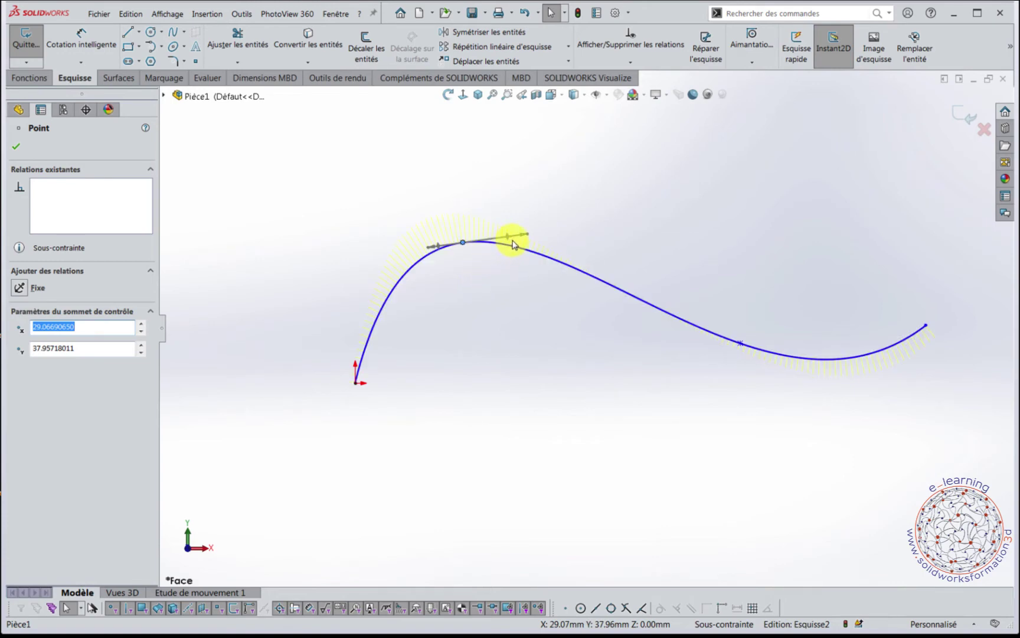
scroll(515, 240, "down", 5)
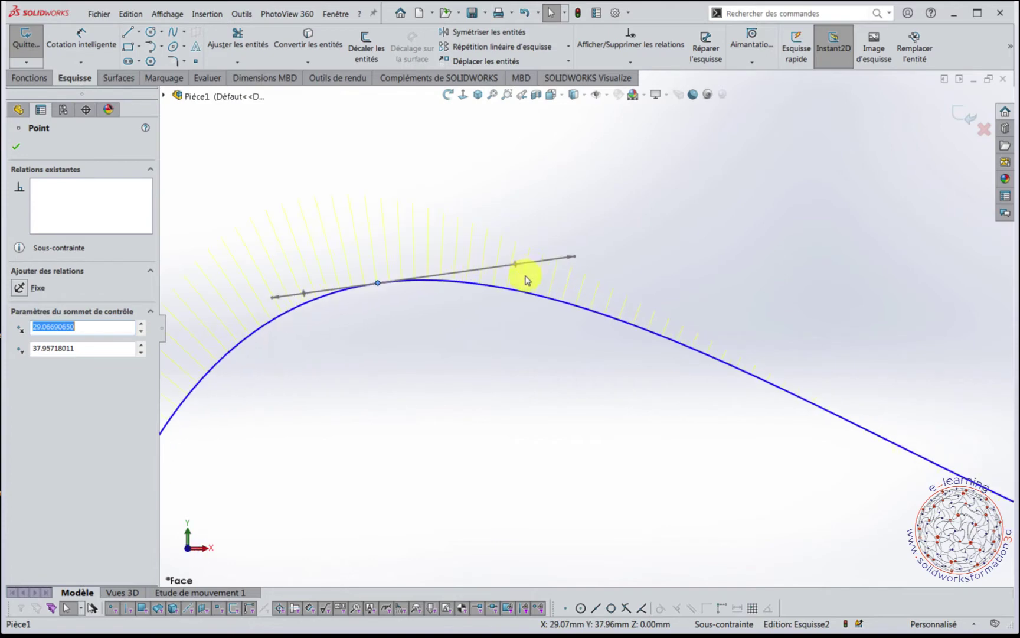
mouse_move(530, 275)
left_mouse_down()
mouse_move(388, 296)
mouse_move(273, 296)
mouse_move(518, 269)
left_mouse_up()
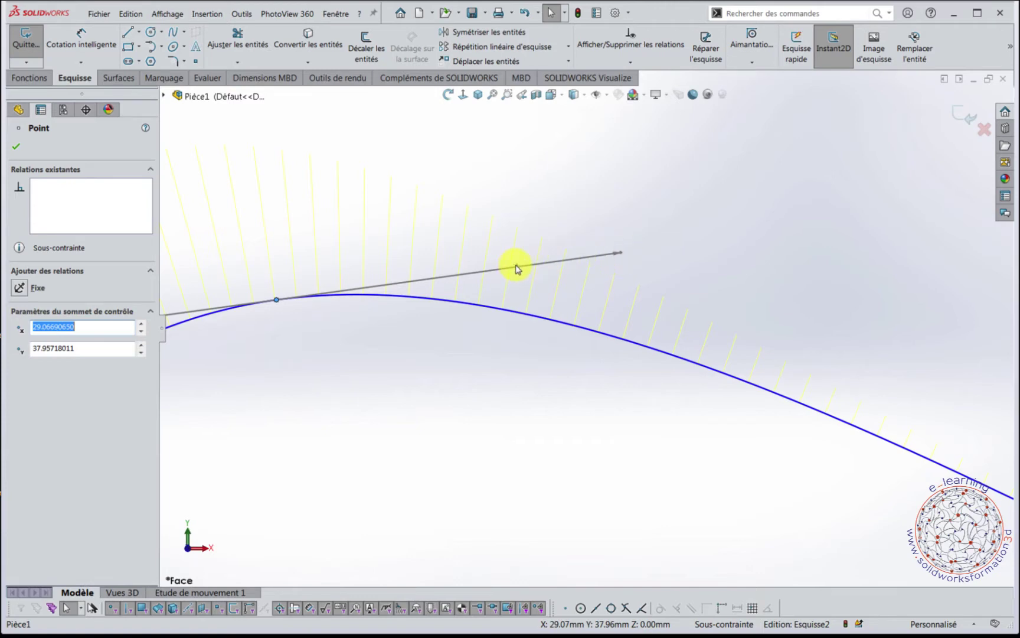
left_click_drag(517, 271, 526, 301)
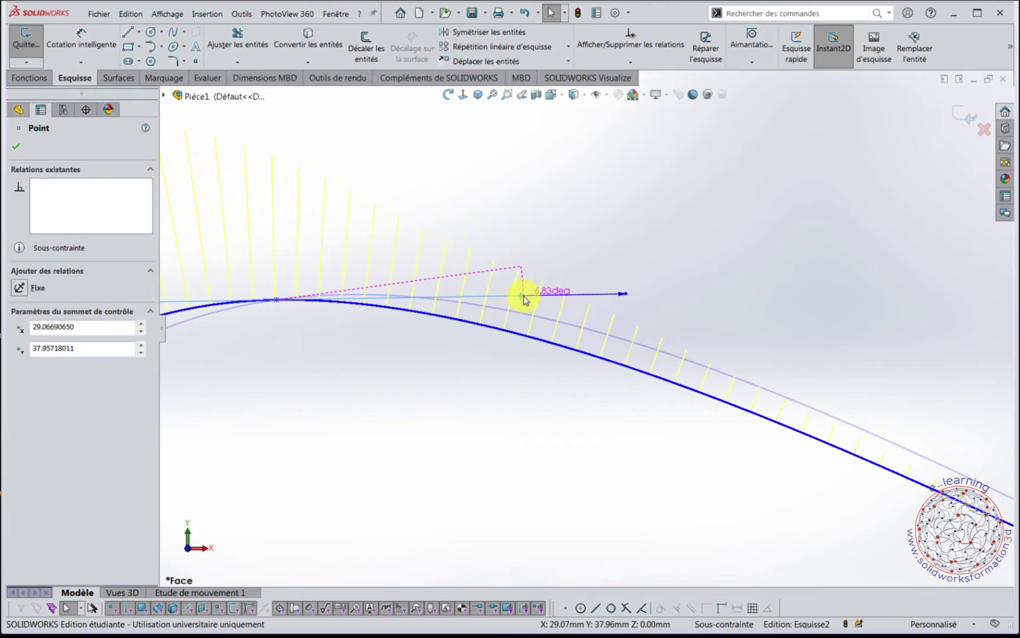
left_click_drag(525, 301, 524, 271)
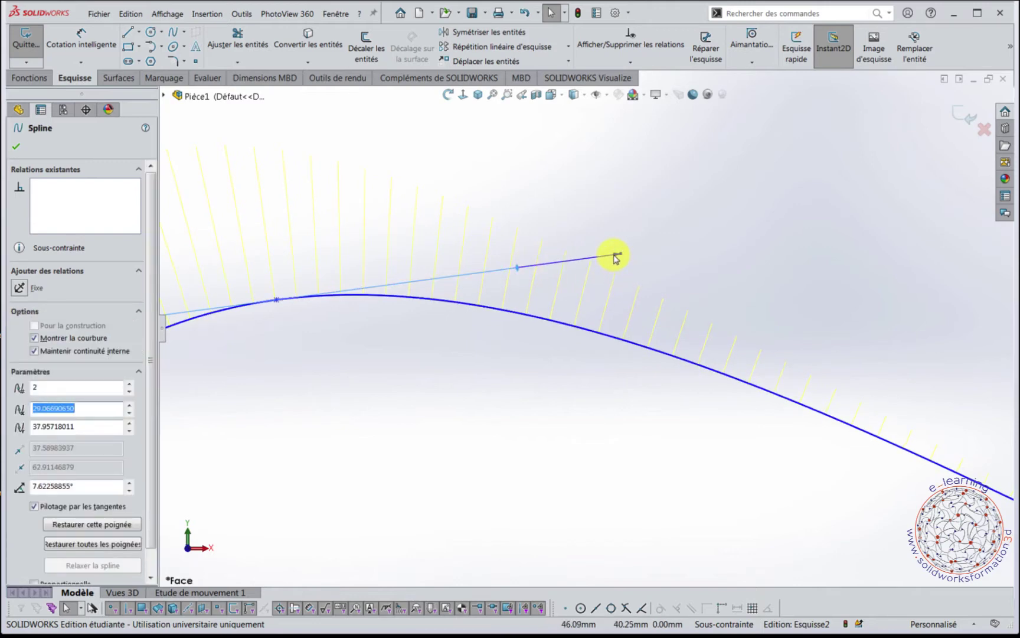
left_click_drag(616, 258, 567, 269)
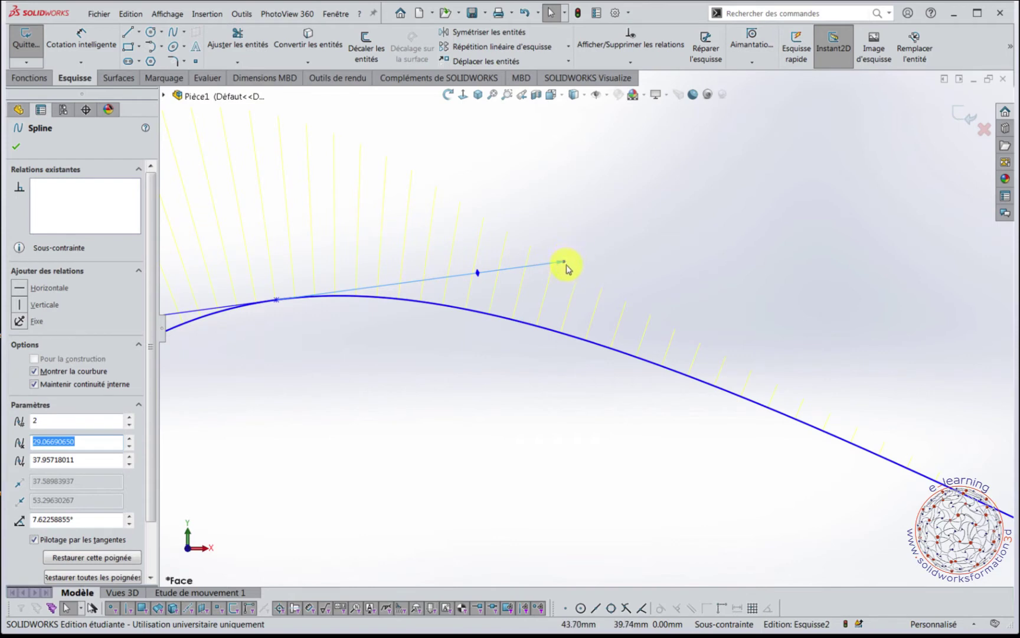
mouse_move(565, 266)
left_mouse_down()
mouse_move(627, 259)
mouse_move(640, 284)
mouse_move(619, 211)
mouse_move(615, 274)
mouse_move(588, 244)
mouse_move(555, 255)
left_mouse_up()
Dimension the tangency handle at the spline's crest point and set its value to 100 mm
scroll(331, 349, "up", 3)
scroll(333, 354, "up", 2)
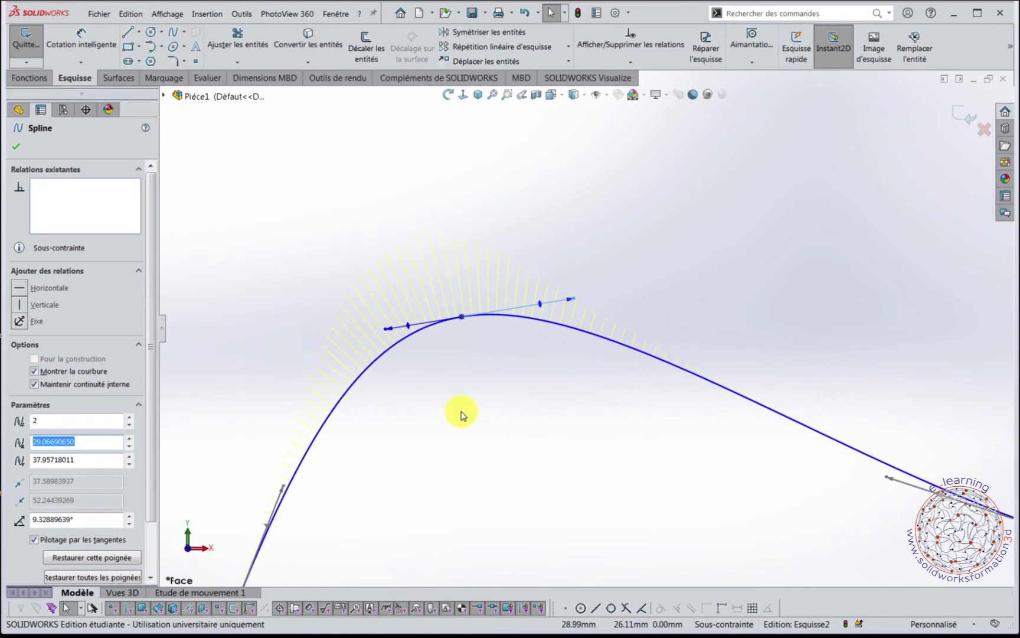
scroll(522, 416, "up", 4)
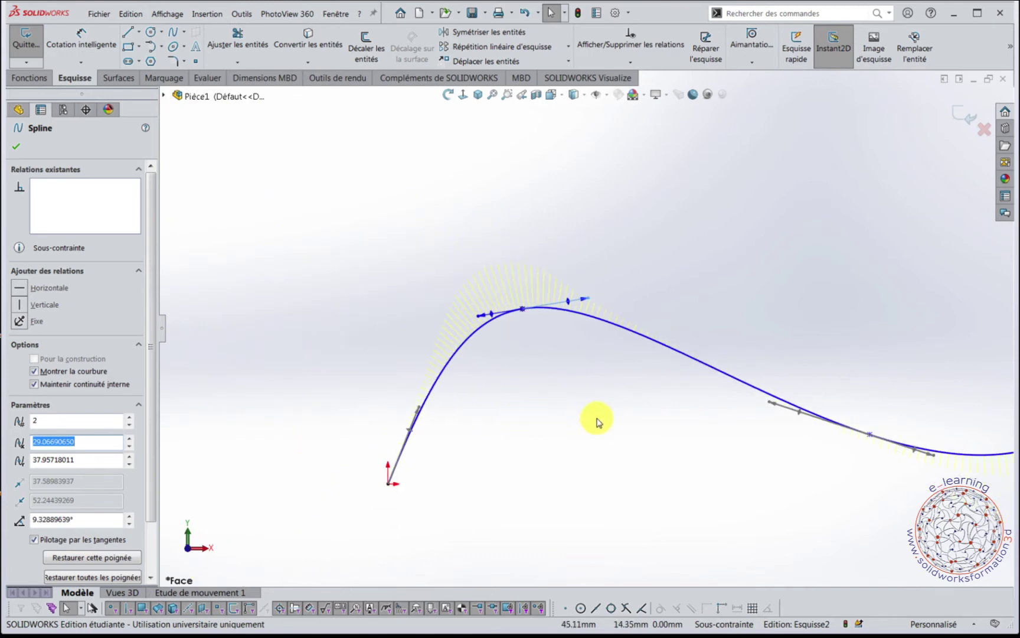
scroll(640, 433, "down", 2)
scroll(641, 432, "up", 2)
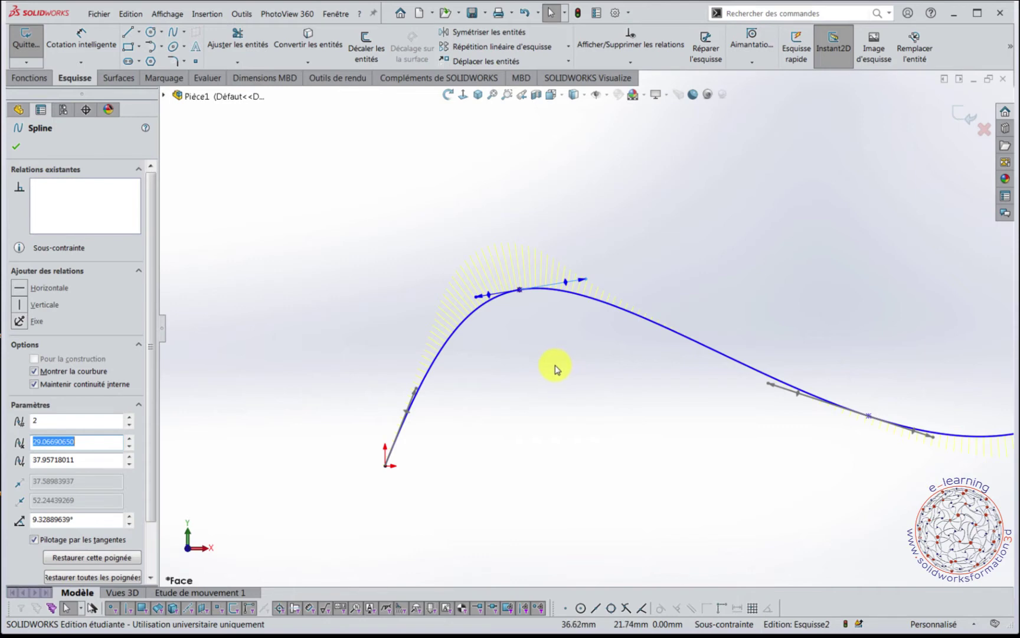
right_click_drag(290, 312, 307, 264)
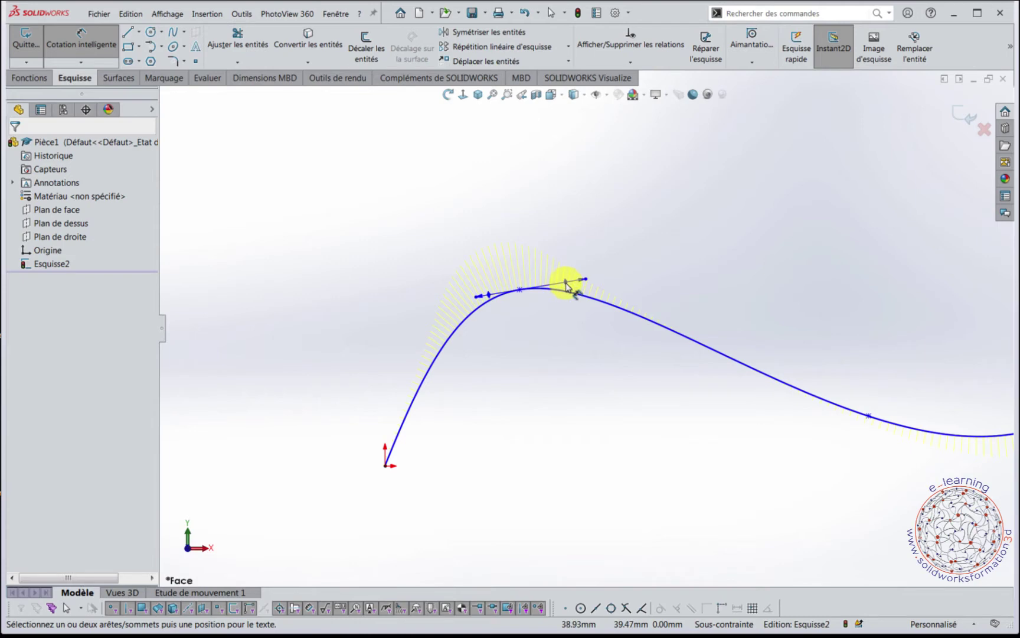
left_click(565, 285)
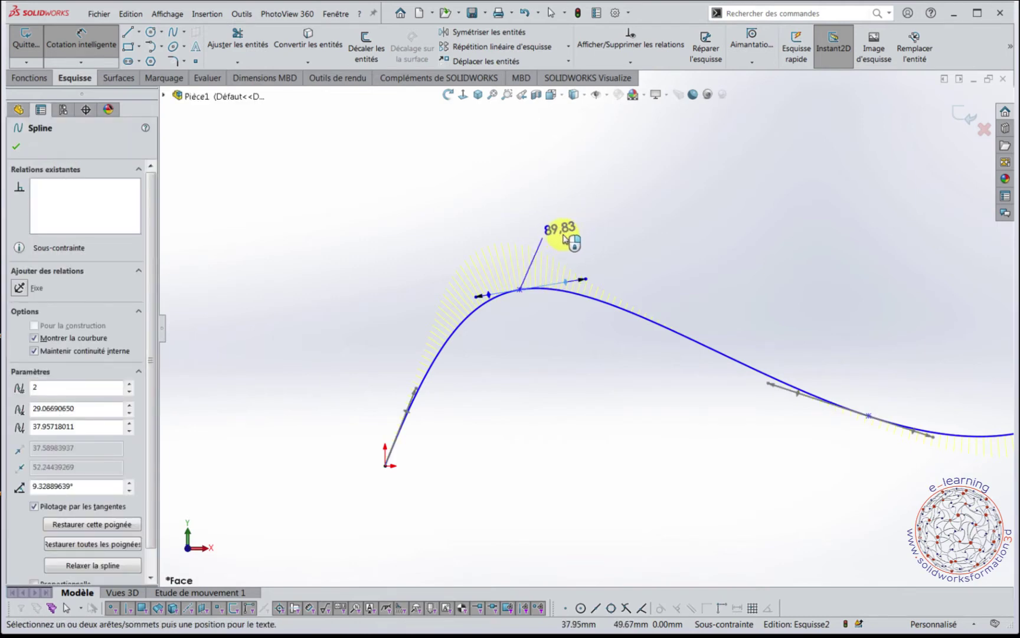
left_click(564, 240)
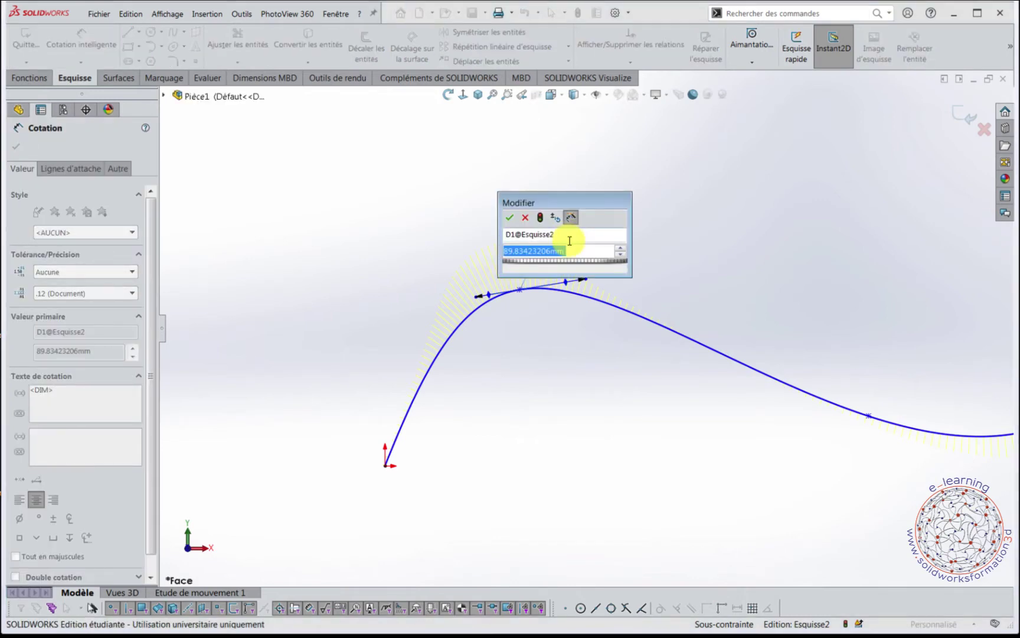
type("100")
key("Return")
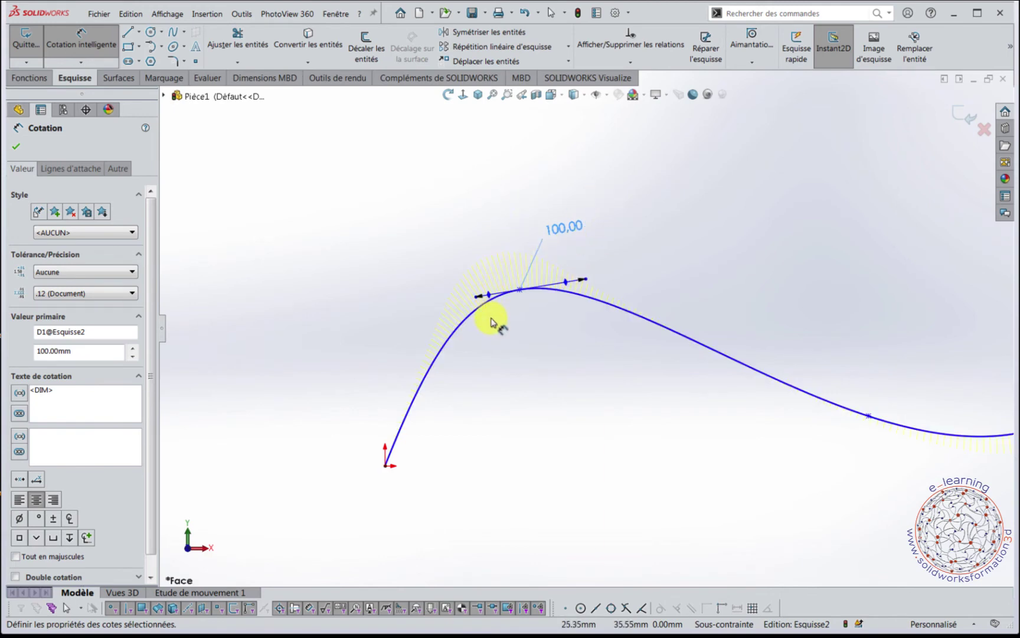
Sketch a horizontal construction line about 53 mm long starting from the origin
right_click_drag(218, 307, 258, 365)
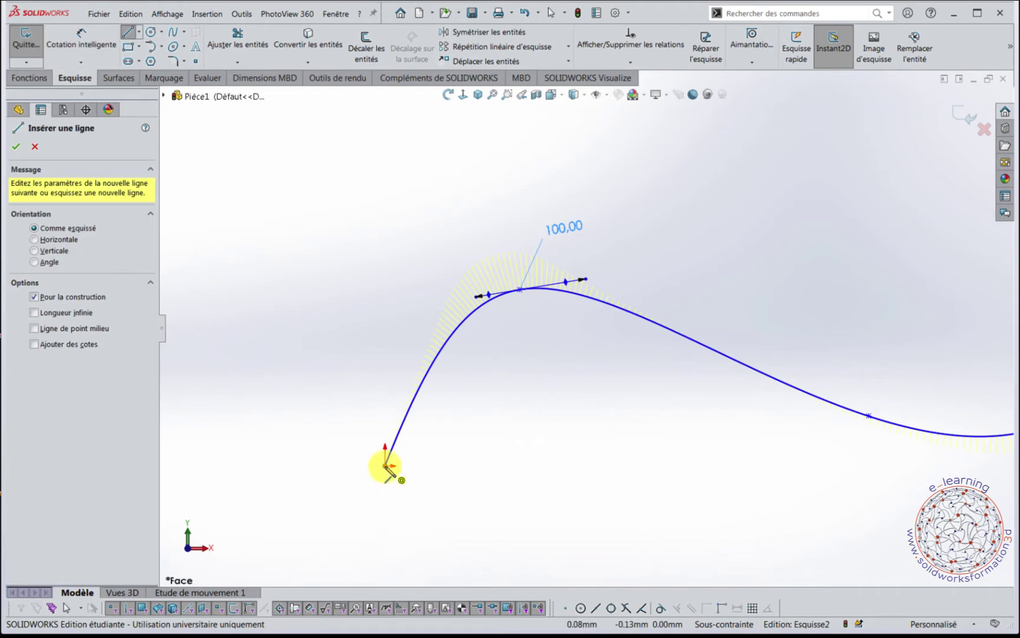
left_click(386, 466)
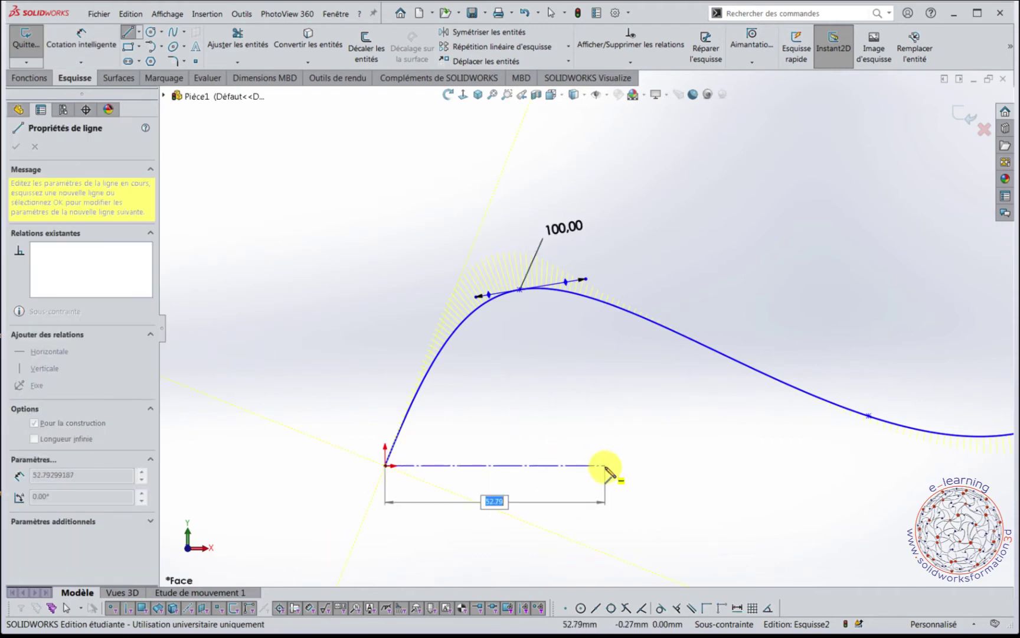
left_click(603, 464)
Dimension the angle between the crest point's tangency handle and the horizontal construction line as 10°
right_click_drag(813, 240, 814, 199)
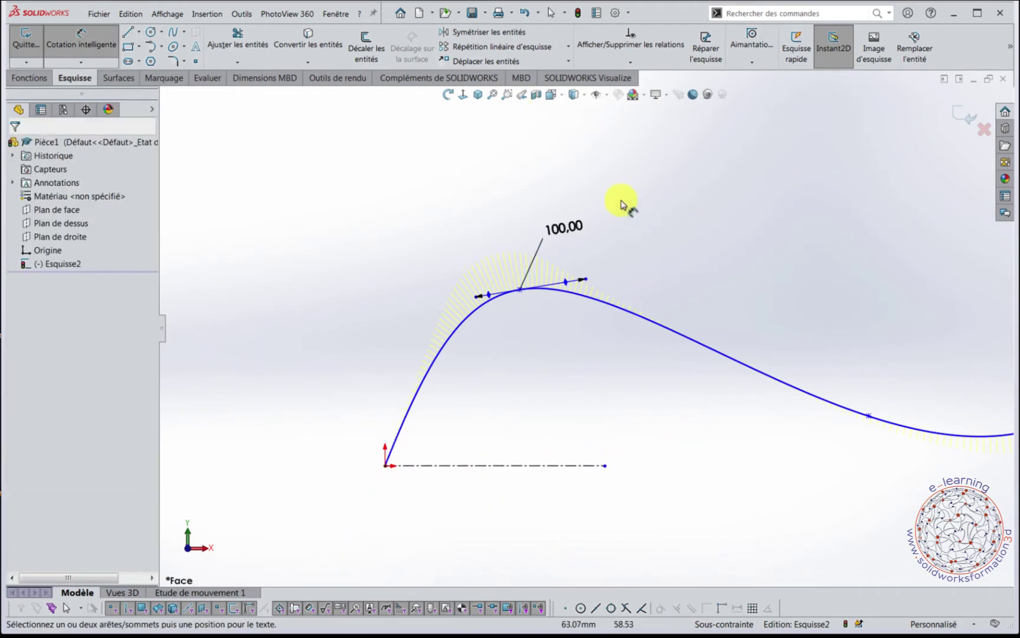
left_click(566, 285)
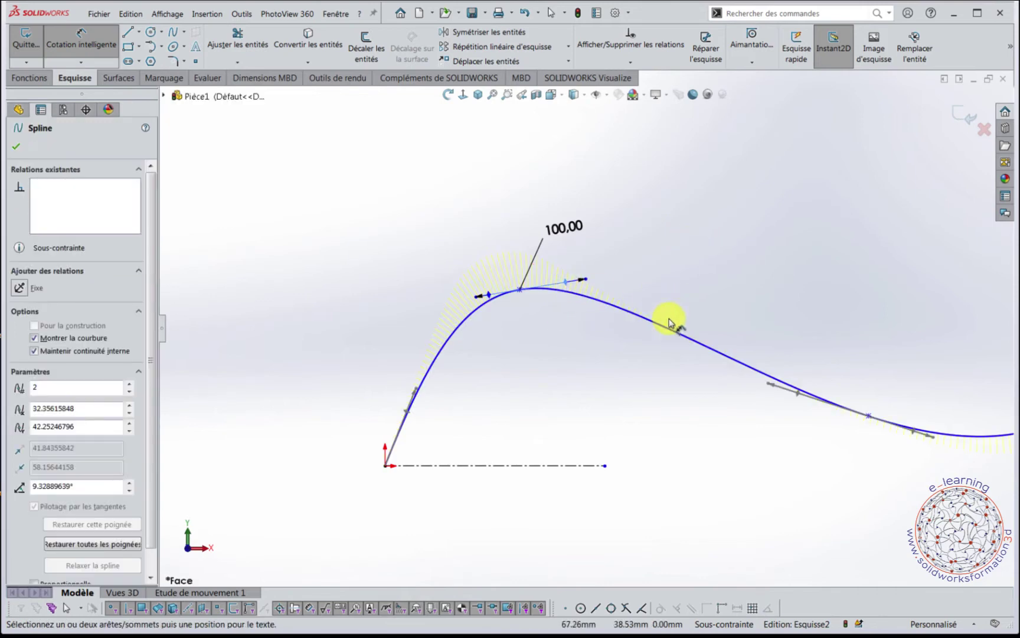
left_click(578, 469)
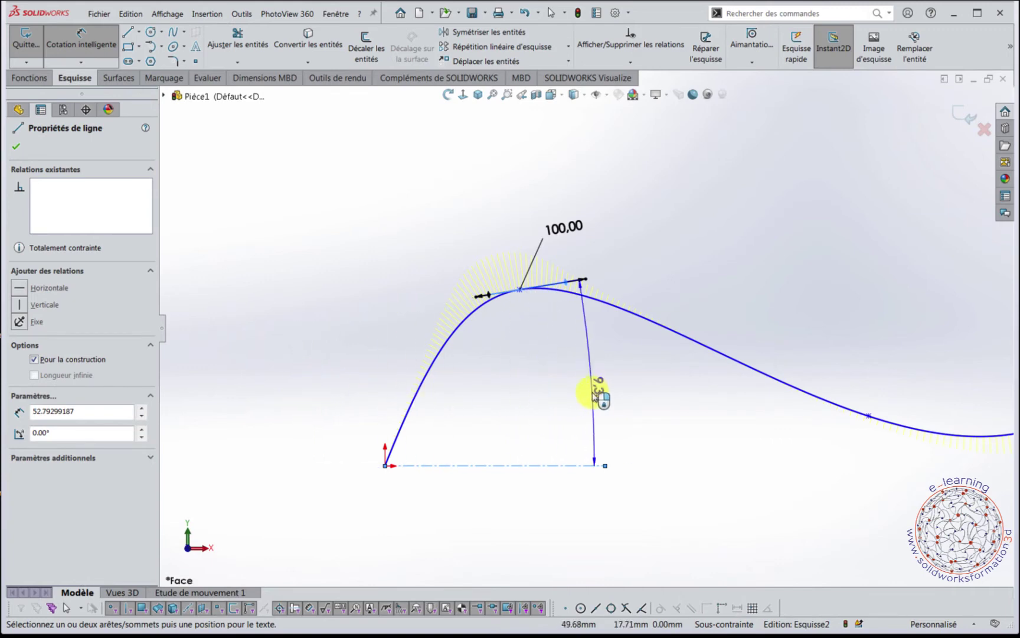
left_click(582, 393)
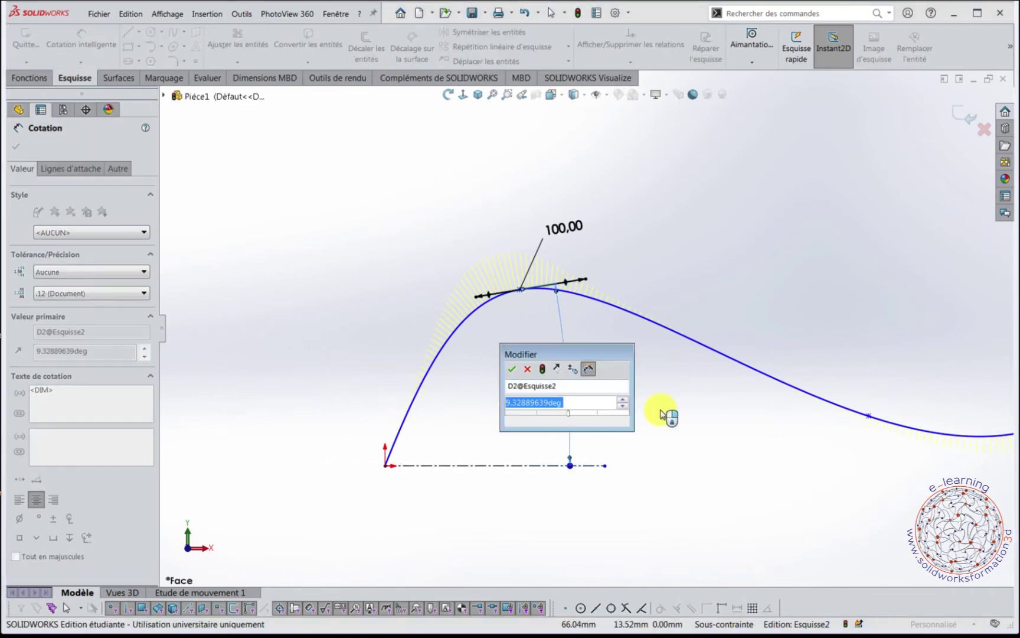
type("10")
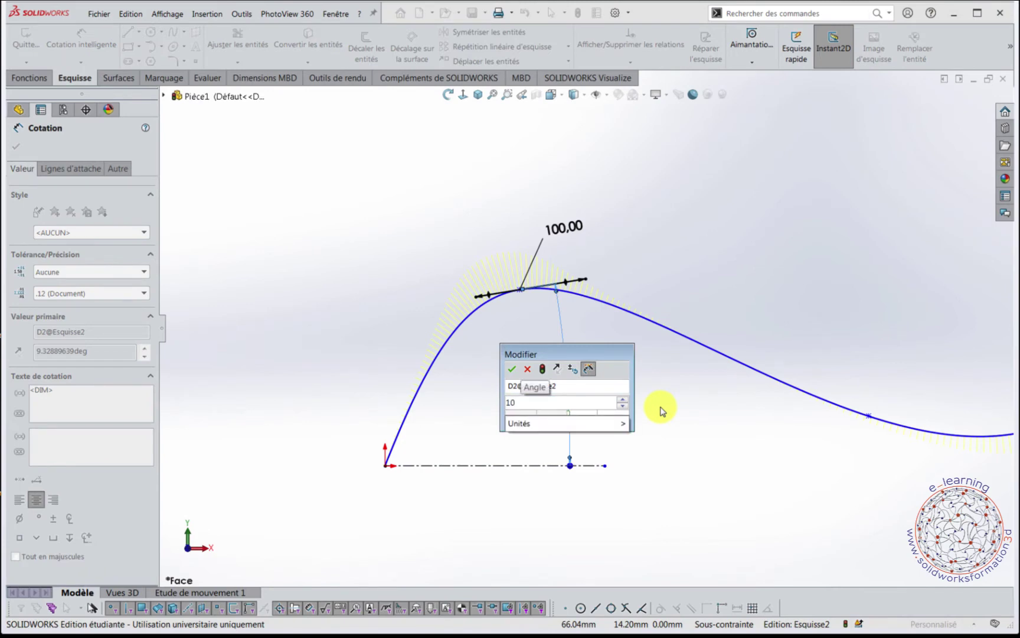
key("Return")
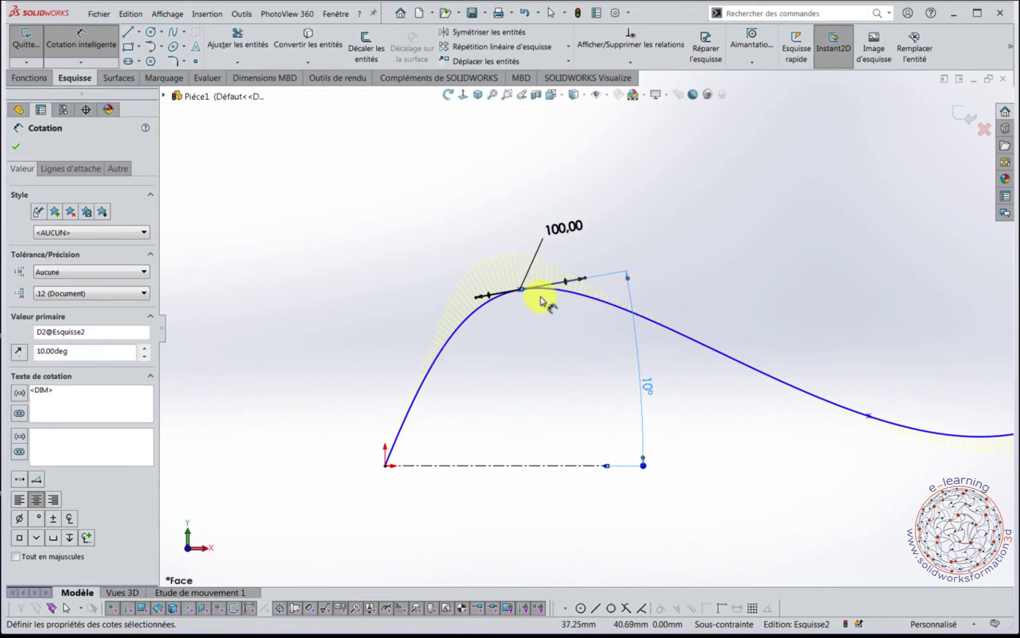
key("f")
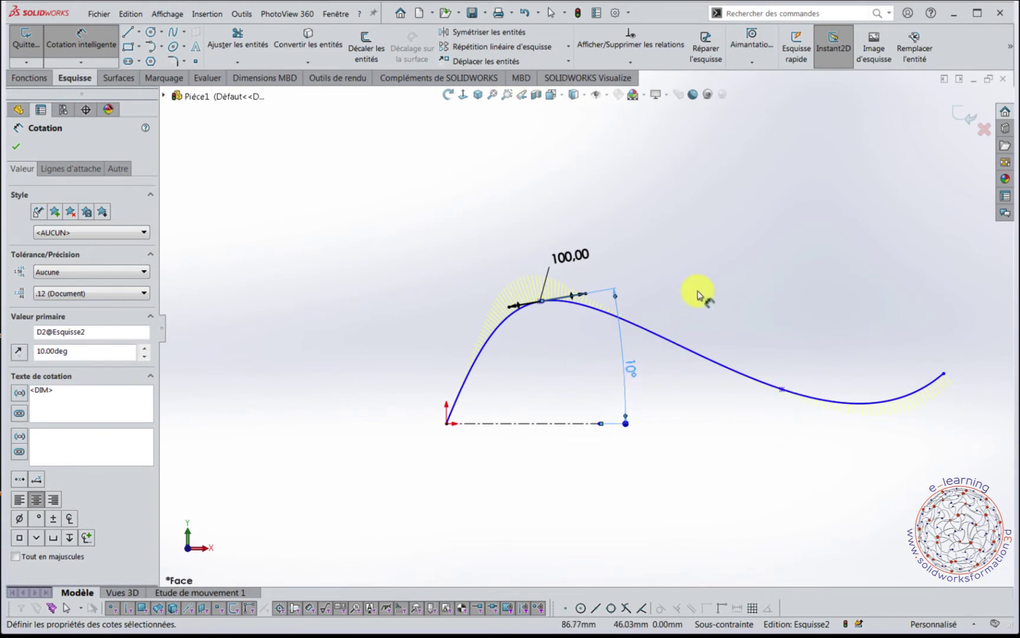
right_click_drag(450, 218, 446, 162)
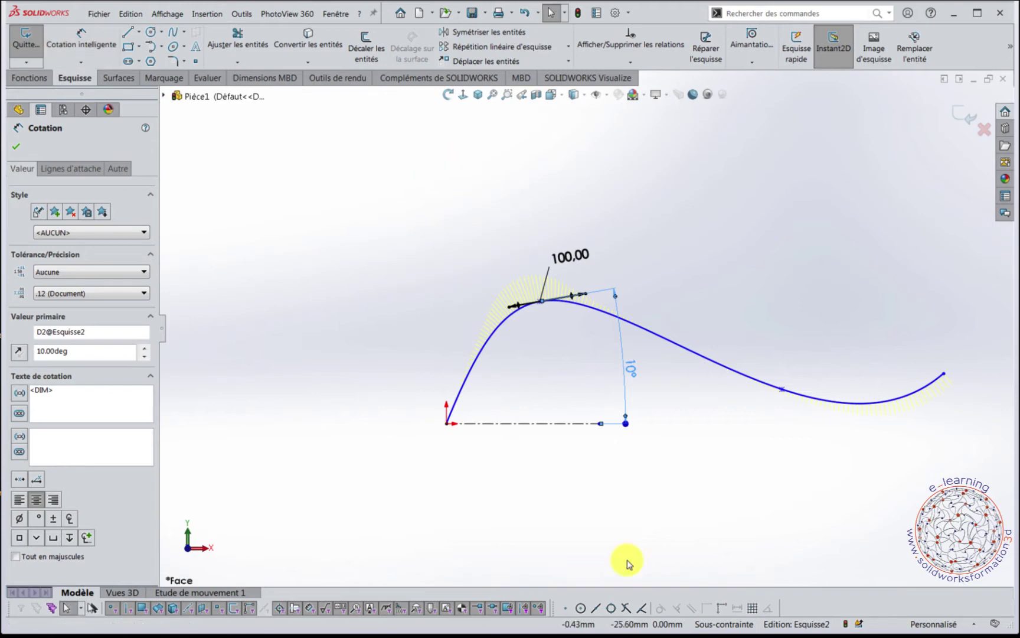
Add a tangency control midway down the spline's descending section and slightly adjust its handle
scroll(702, 478, "down", 3)
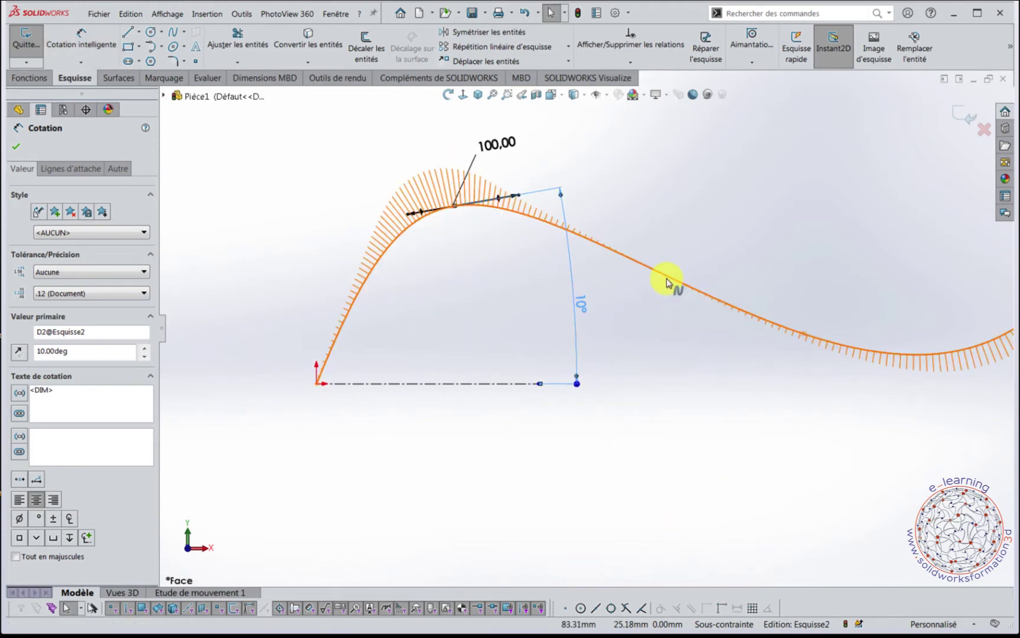
left_click(667, 281)
right_click(668, 276)
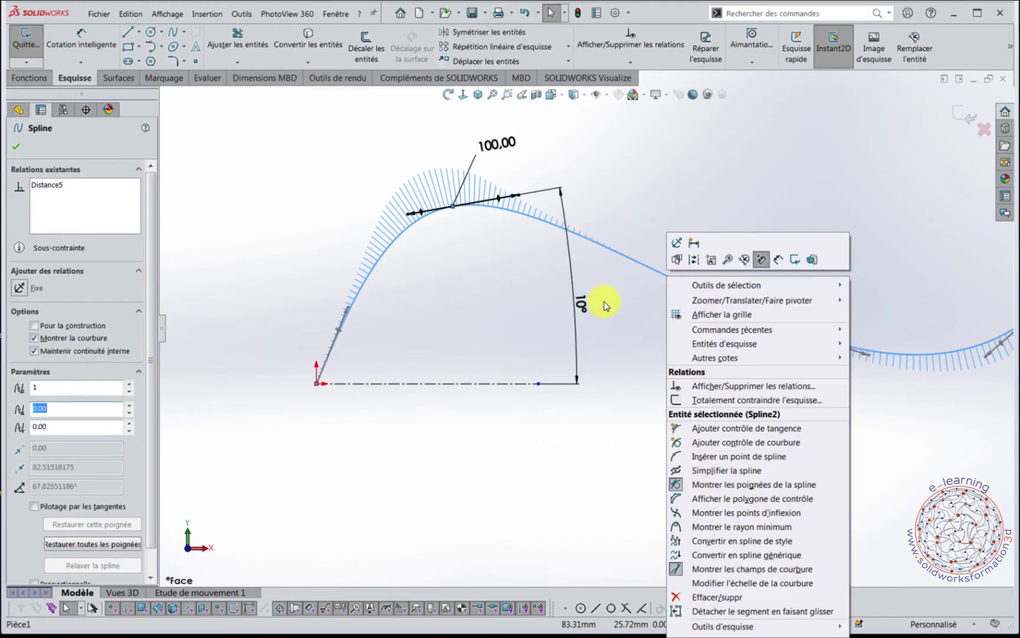
left_click(729, 434)
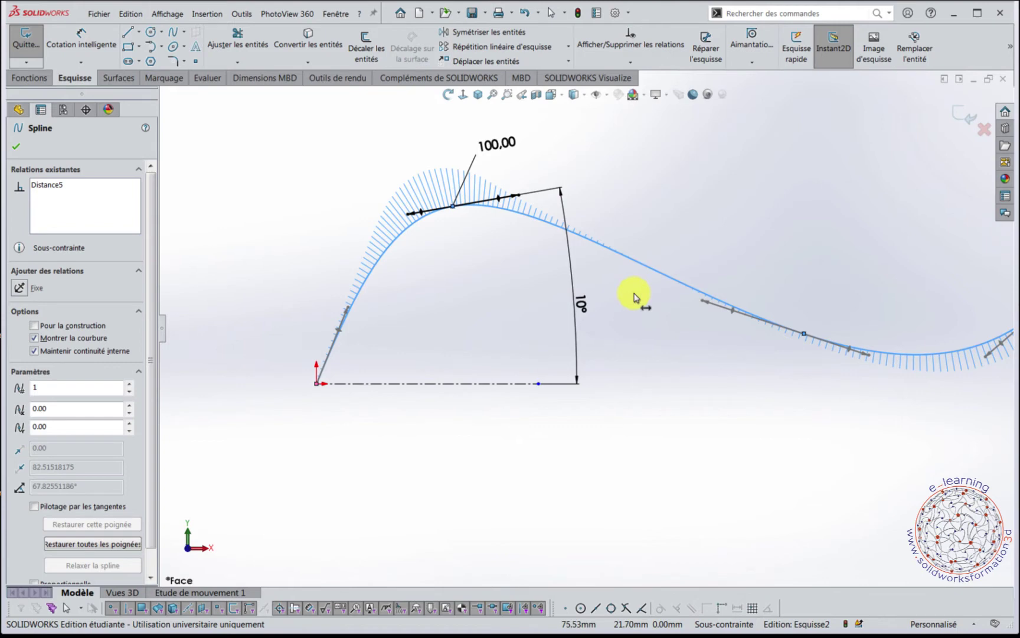
left_click(639, 264)
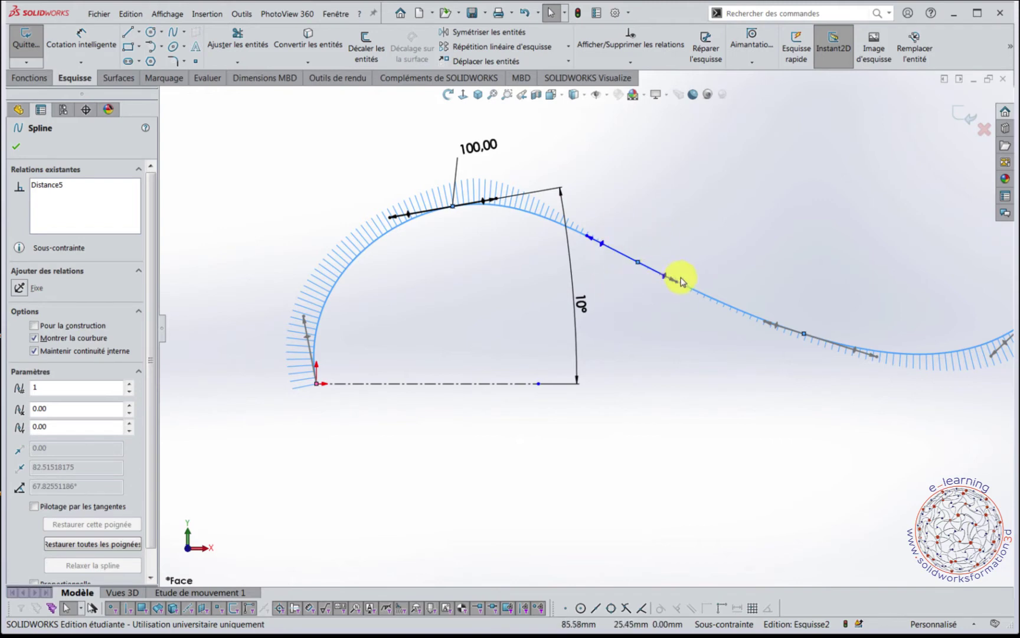
mouse_move(665, 280)
left_mouse_down()
mouse_move(672, 266)
mouse_move(667, 276)
left_mouse_up()
Delete the tangency control point from the spline's descending section
left_click(651, 300)
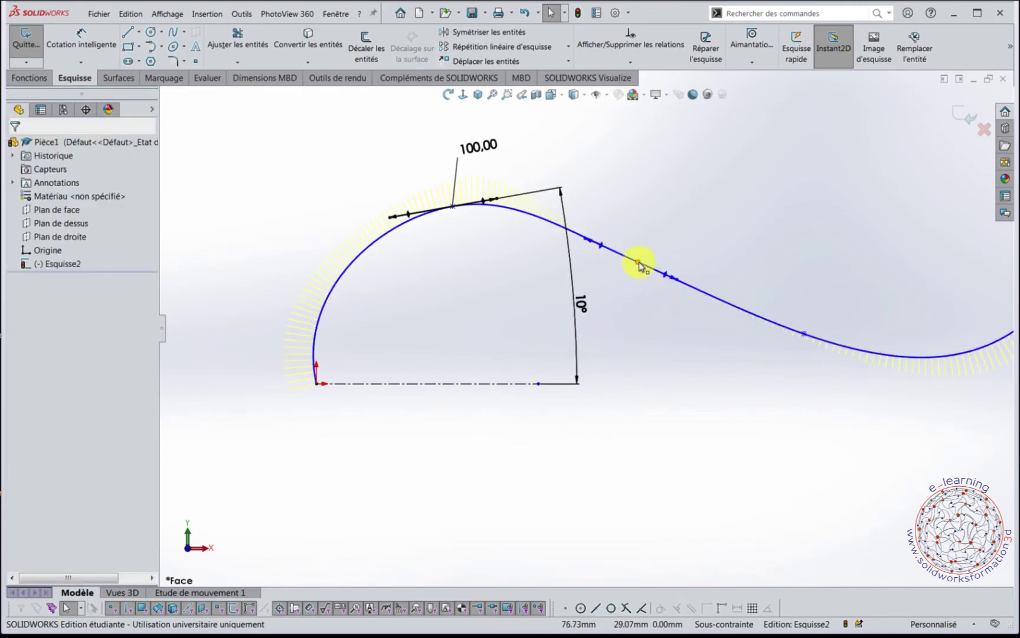
right_click(638, 262)
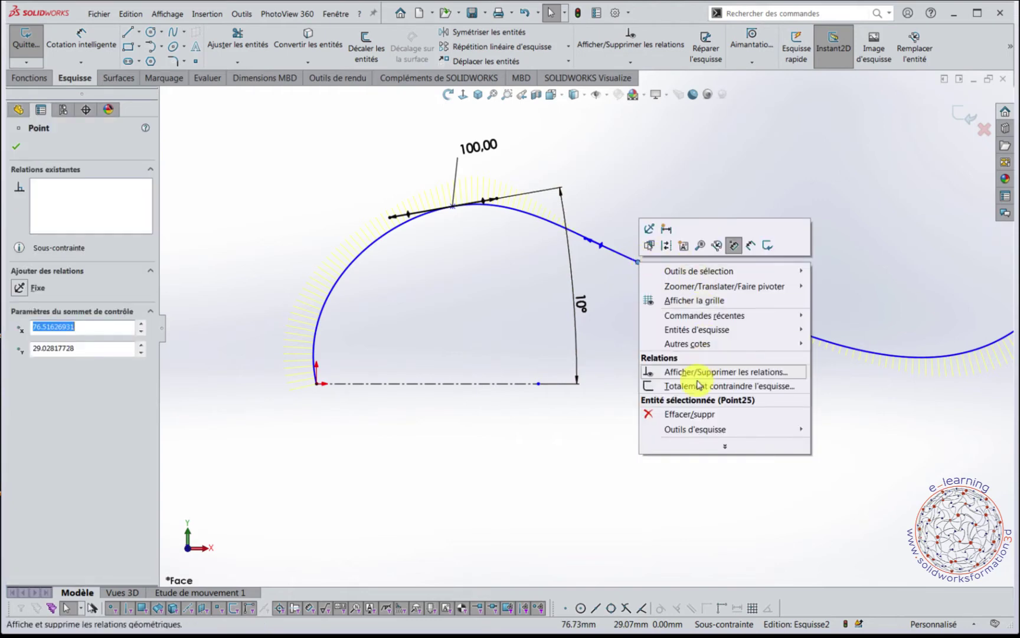
left_click(686, 415)
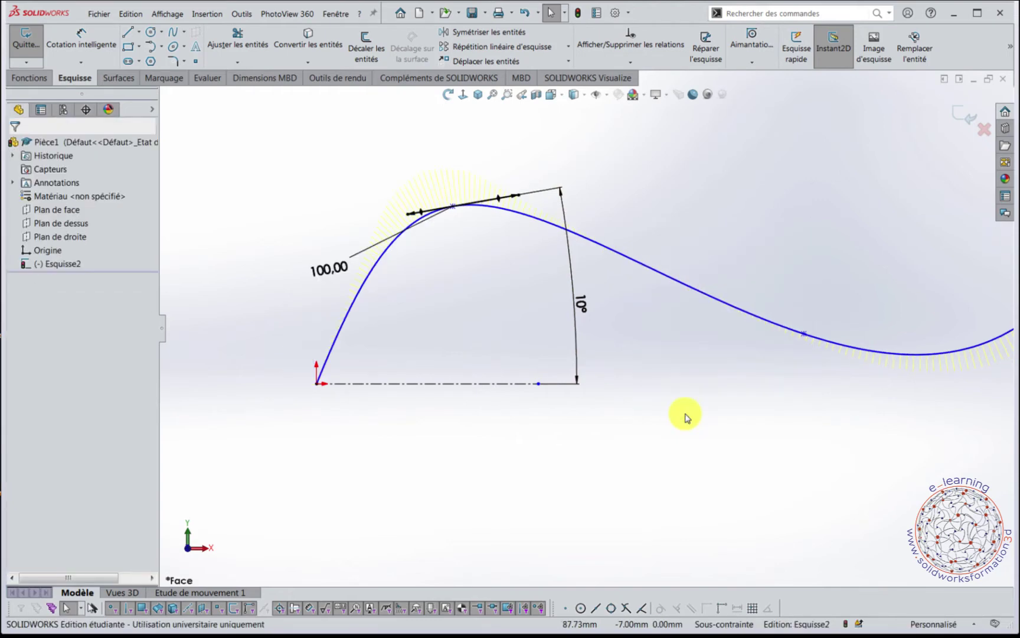
Add a curvature control midway down the spline's descending section and reduce its radius of curvature to about 669.27 mm
right_click(628, 262)
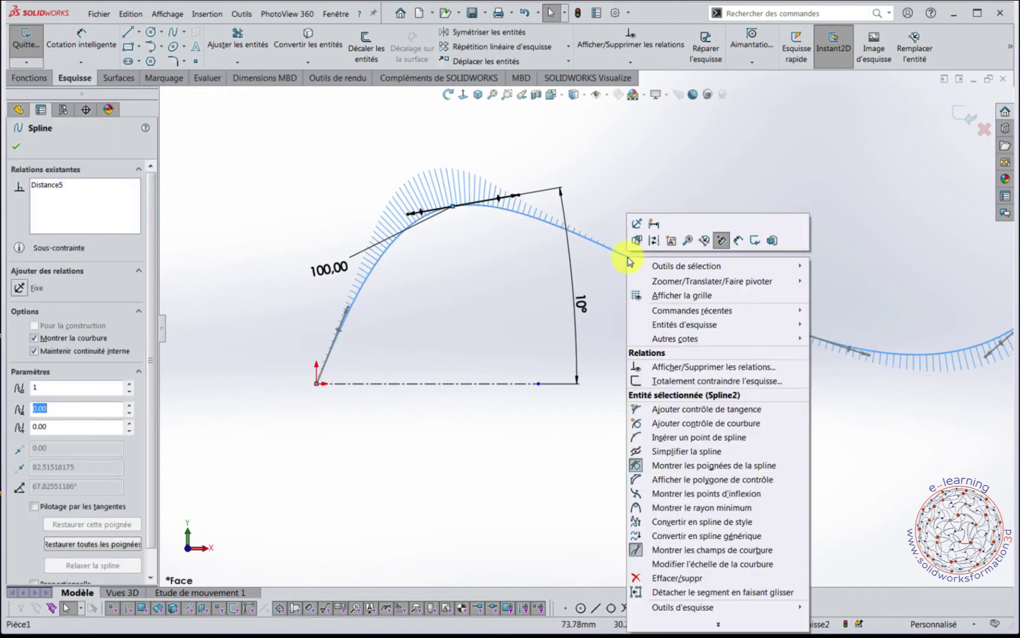
left_click(688, 423)
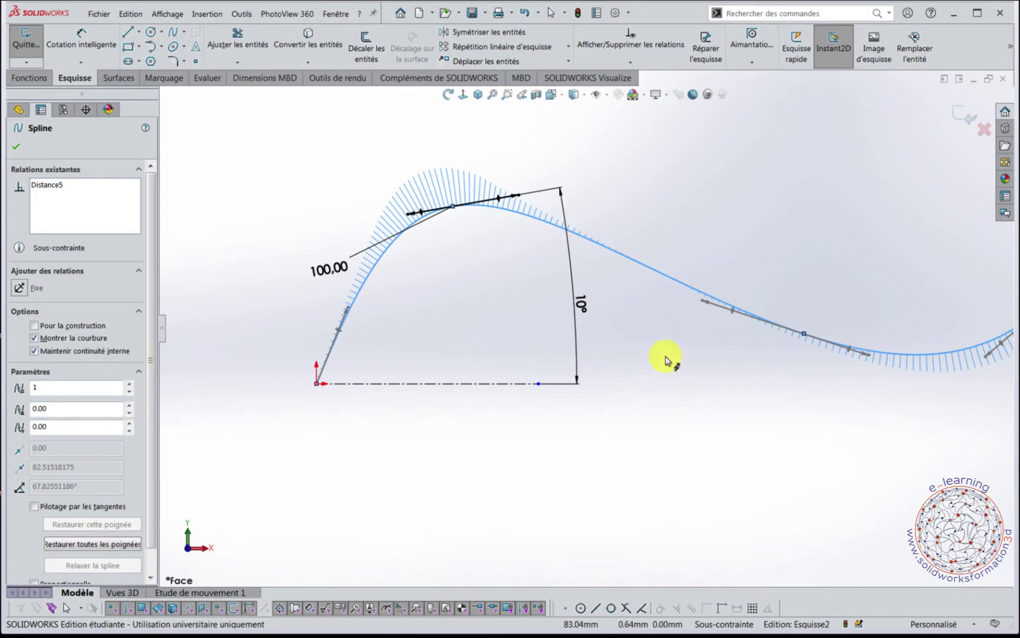
left_click(645, 266)
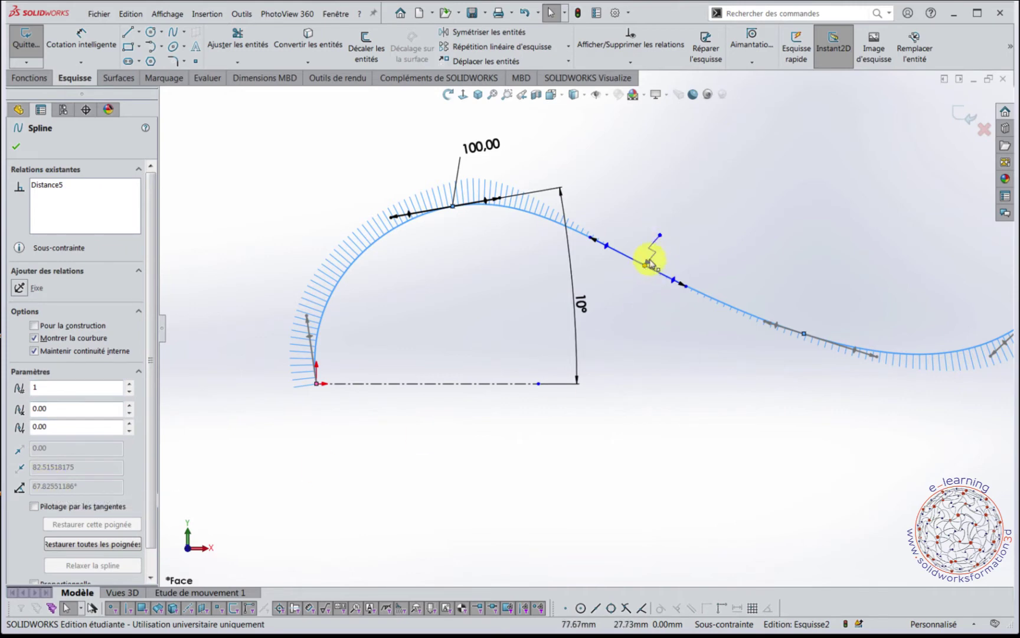
left_click(661, 238)
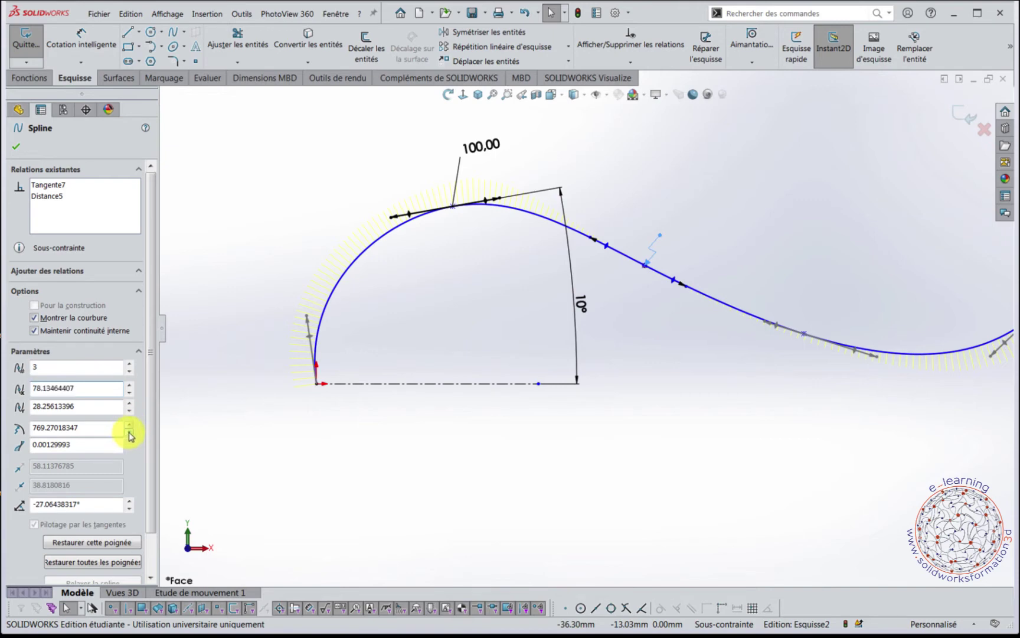
left_click(129, 435)
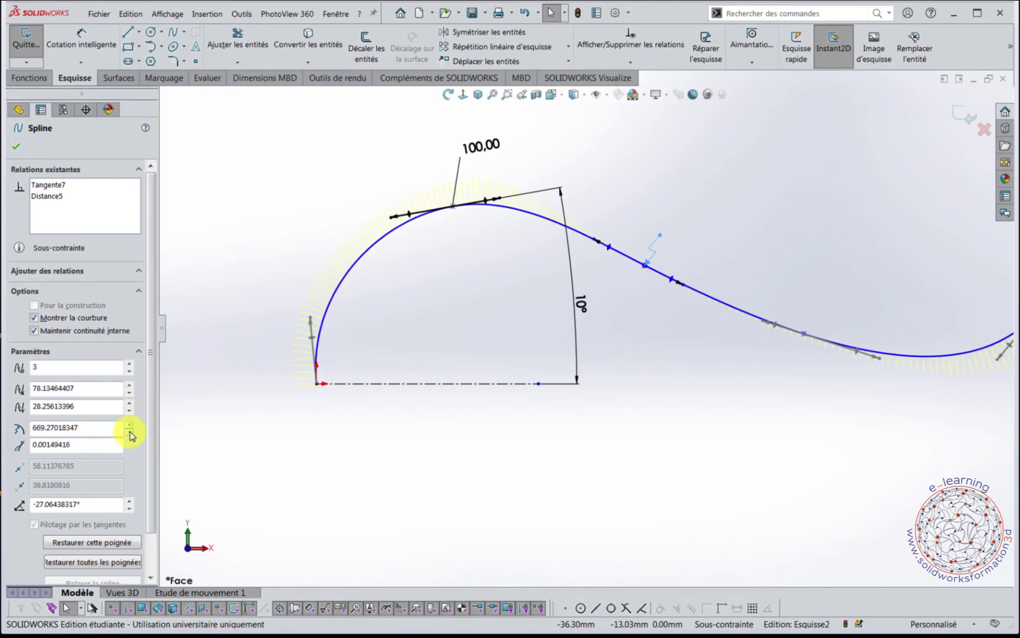
Lower the curvature control's radius of curvature to about 89.27 mm and raise it back up to about 919.27 mm
left_click(129, 435)
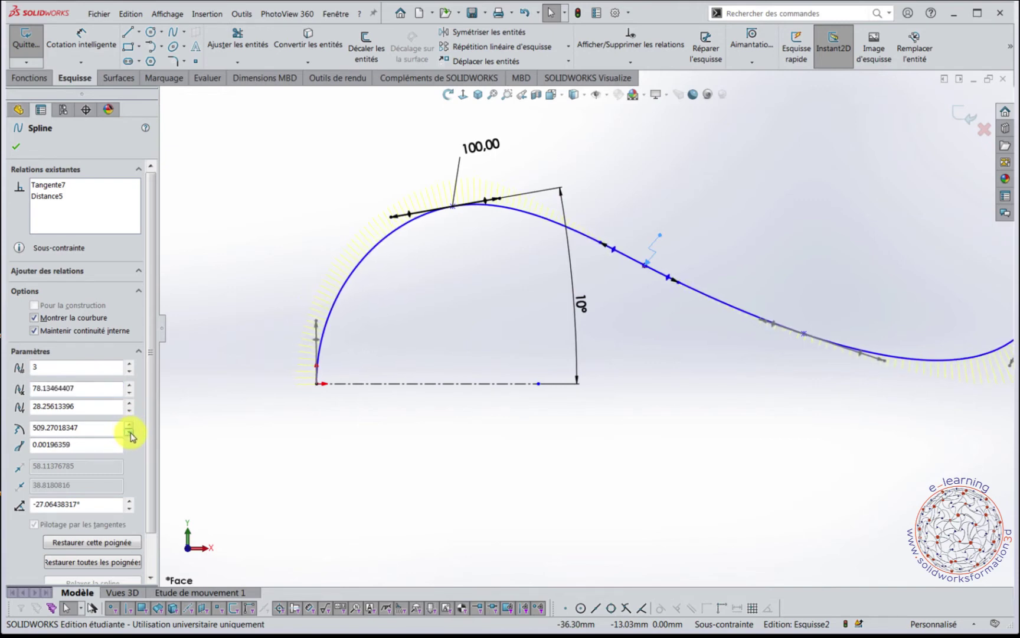
left_click(130, 435)
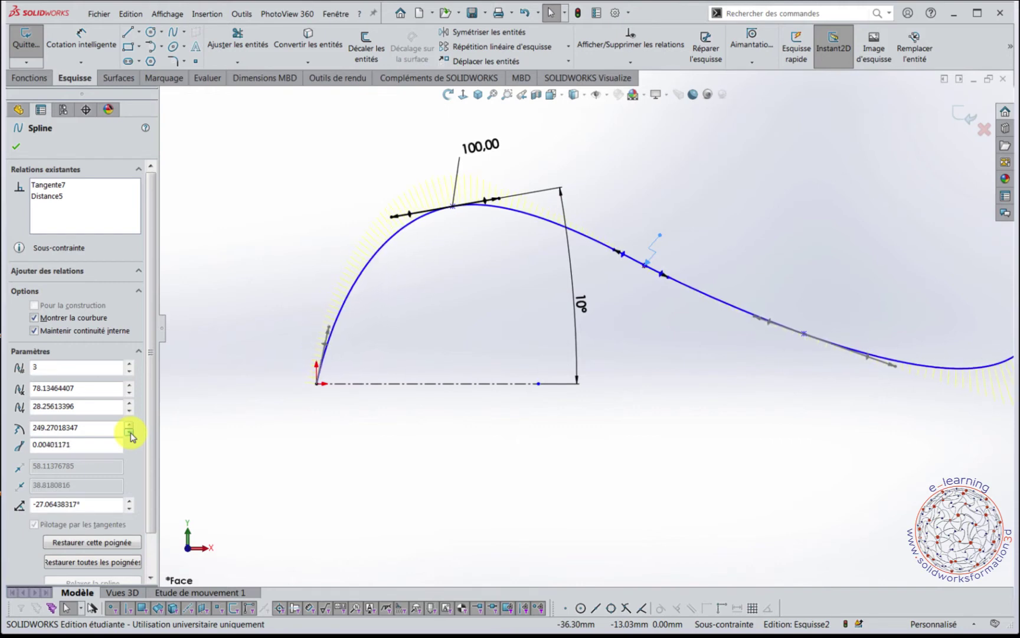
left_click(129, 435)
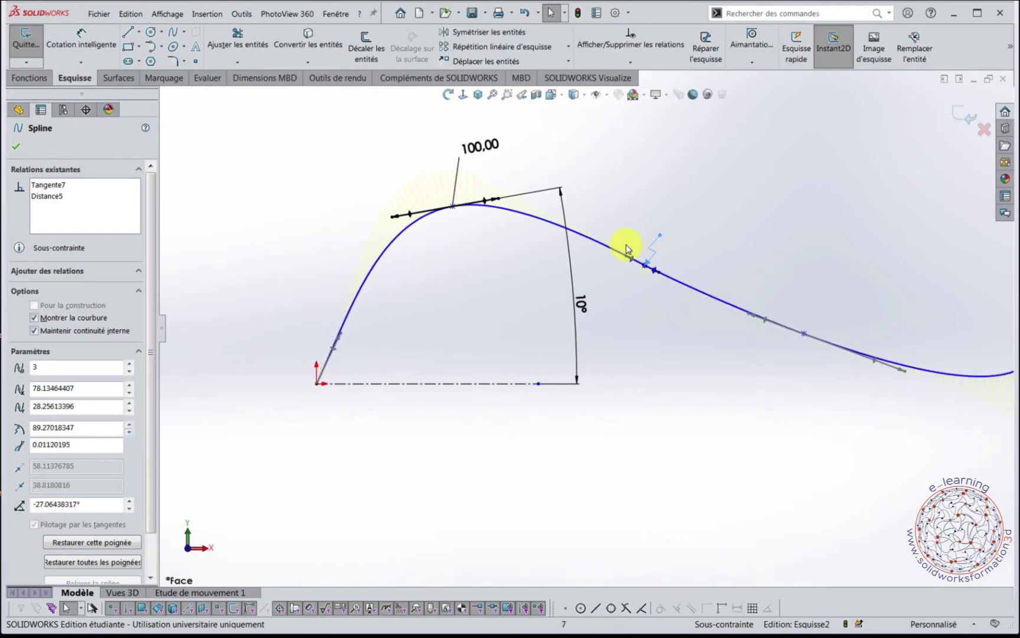
left_click(129, 424)
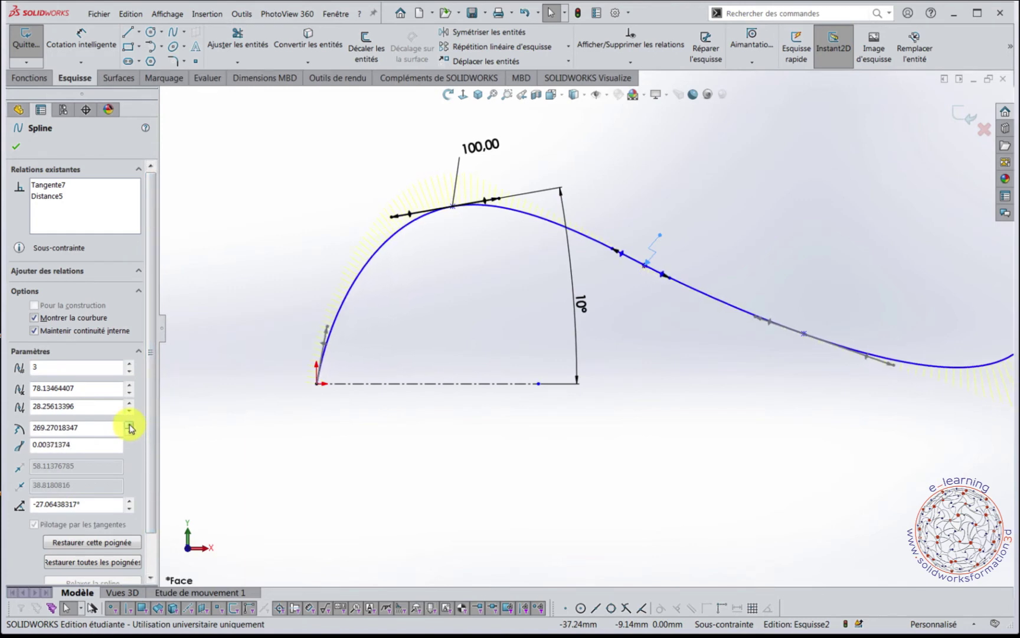
left_click(129, 425)
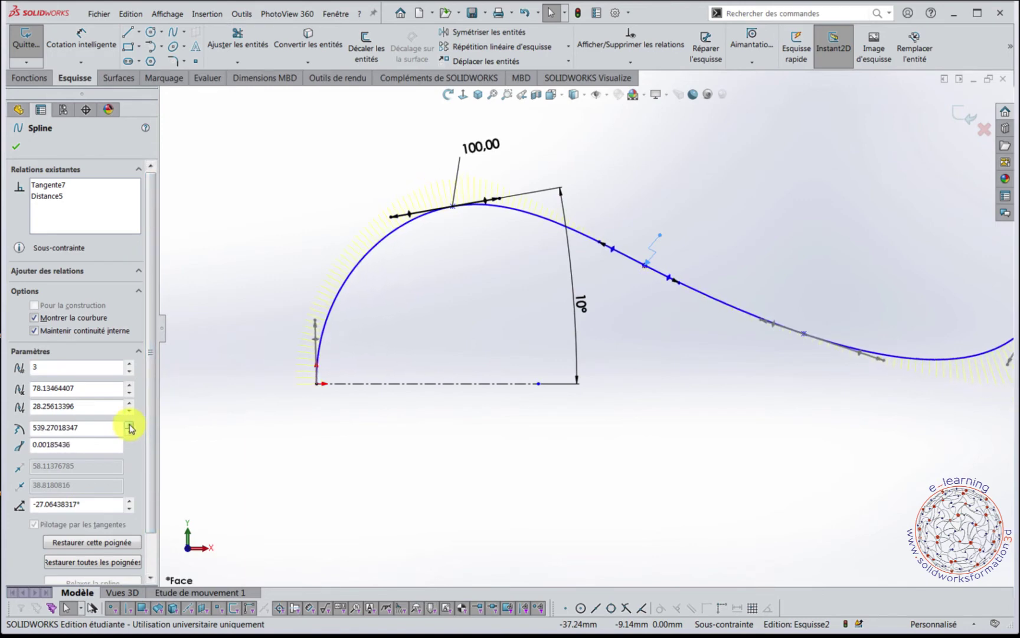
left_click(129, 425)
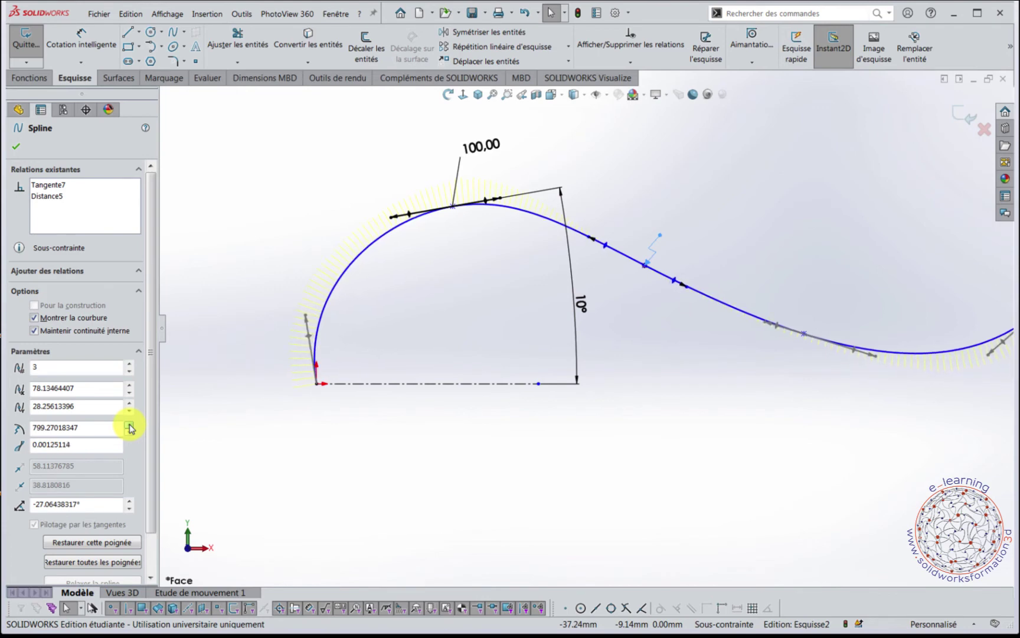
left_click(129, 425)
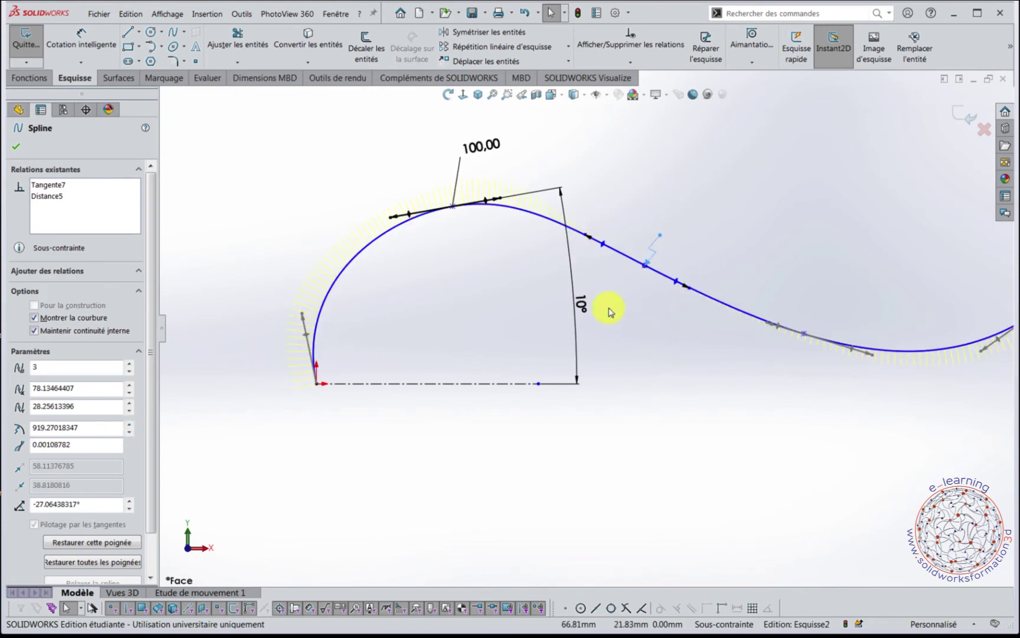
Delete the curvature control from the spline's descending section
right_click(647, 268)
left_click(649, 416)
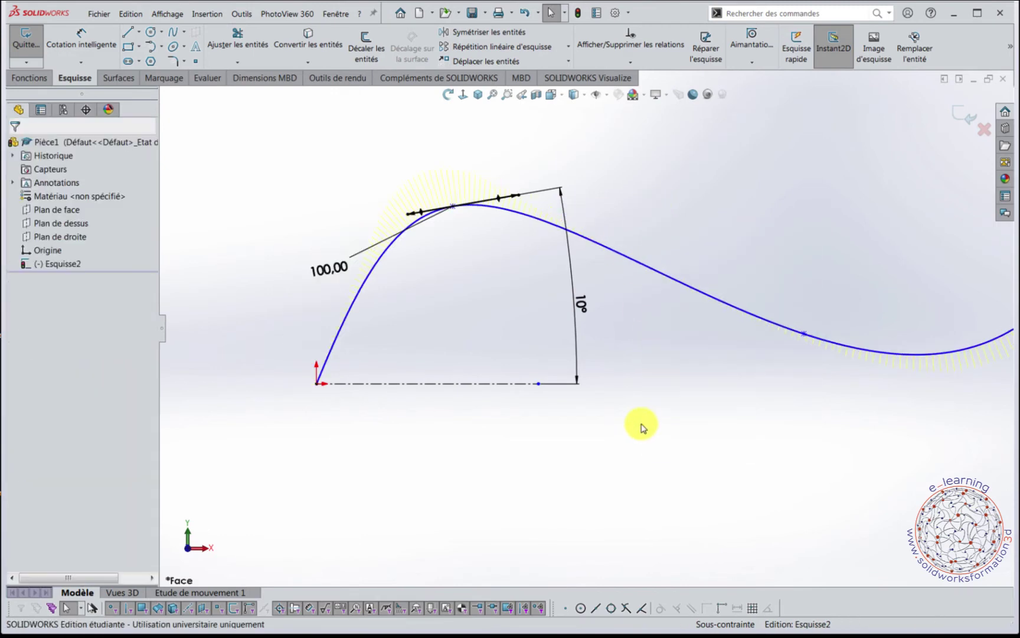
Insert spline points on the descending and rising sections, and slightly rotate the tangency handle of the descending section's new point
left_click(662, 281)
right_click(664, 274)
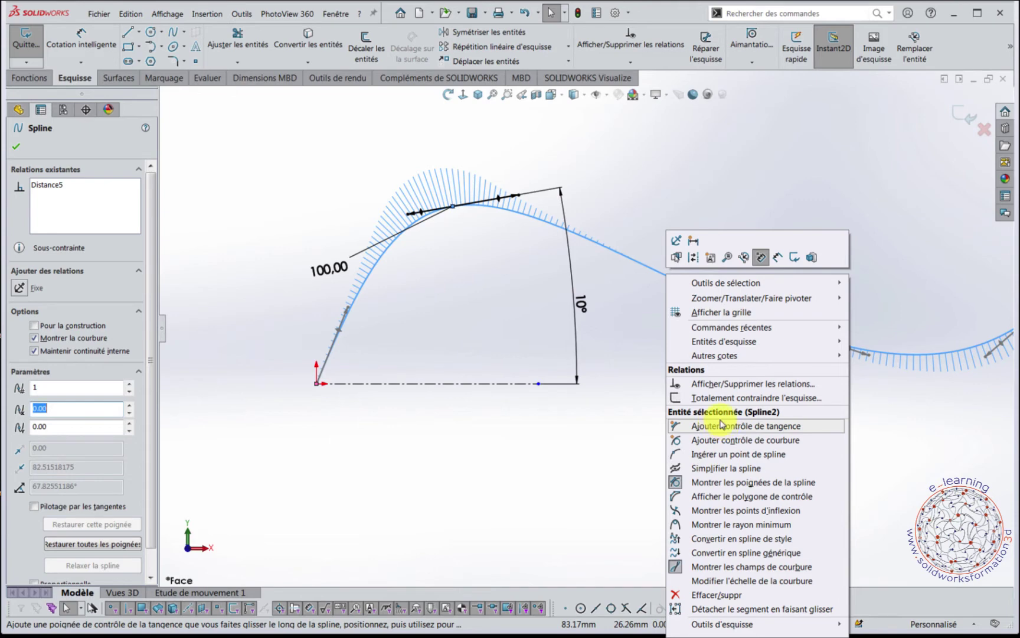
left_click(720, 455)
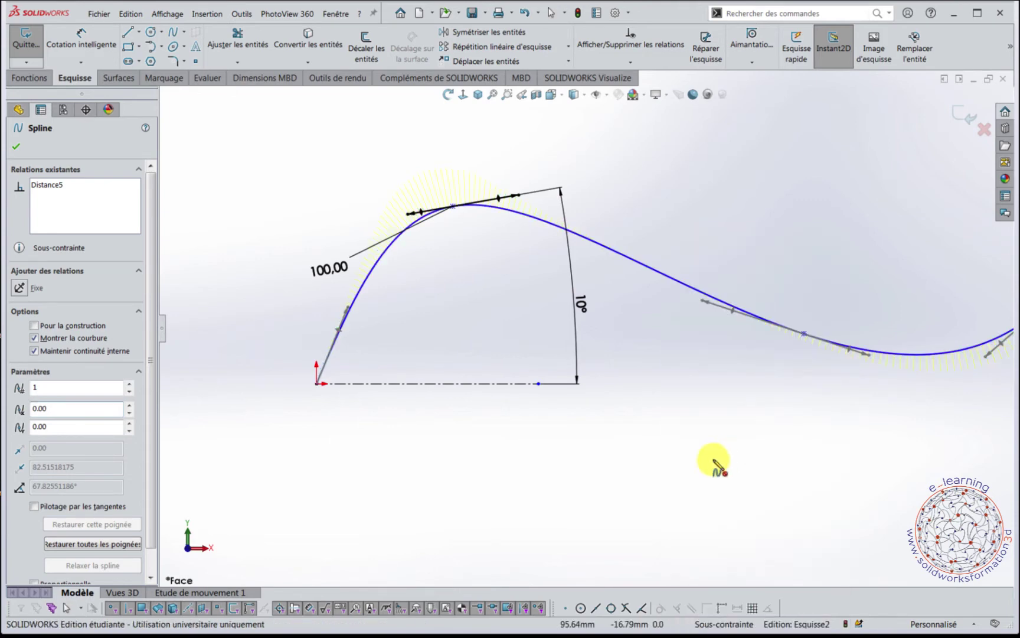
left_click(633, 260)
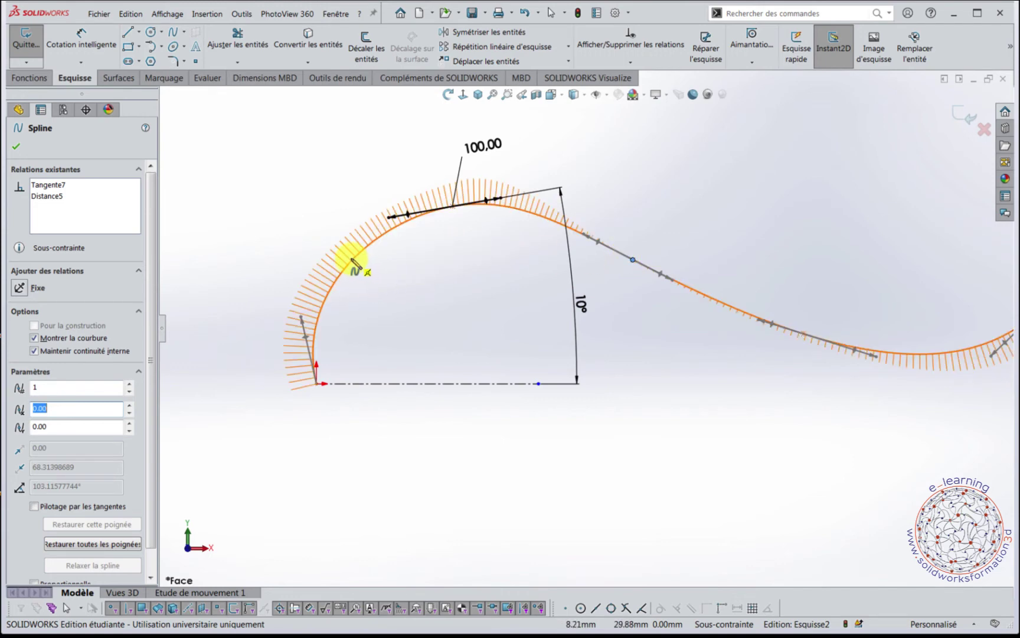
left_click_drag(353, 262, 391, 312)
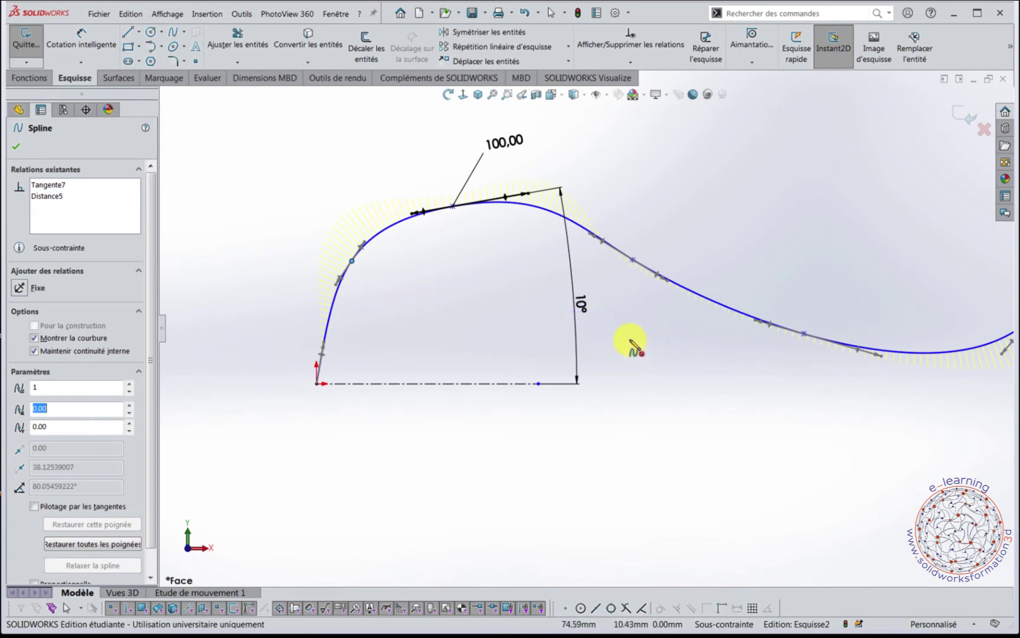
key("Escape")
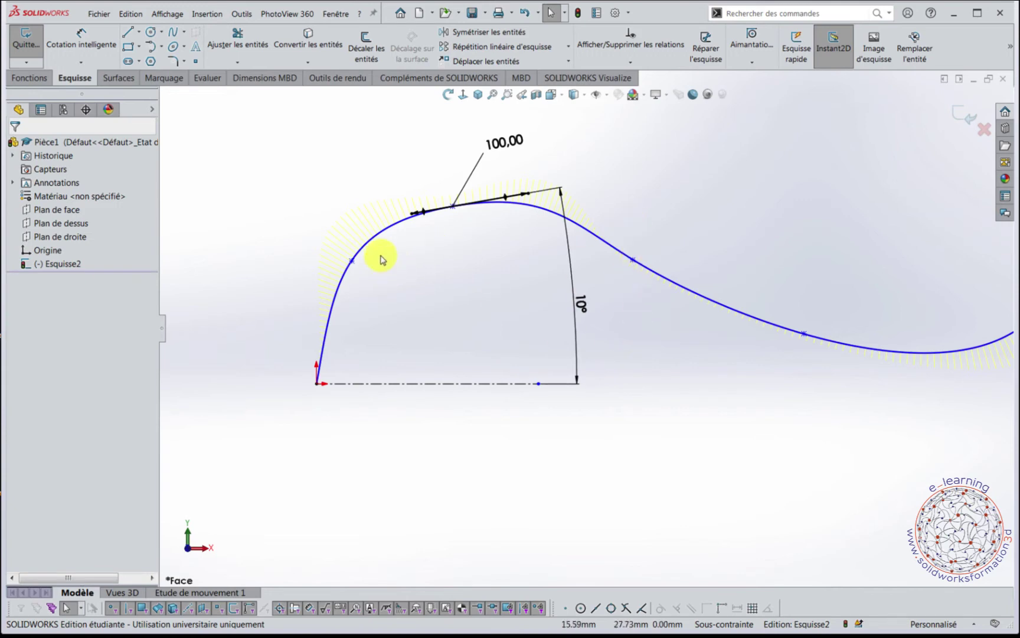
left_click(633, 261)
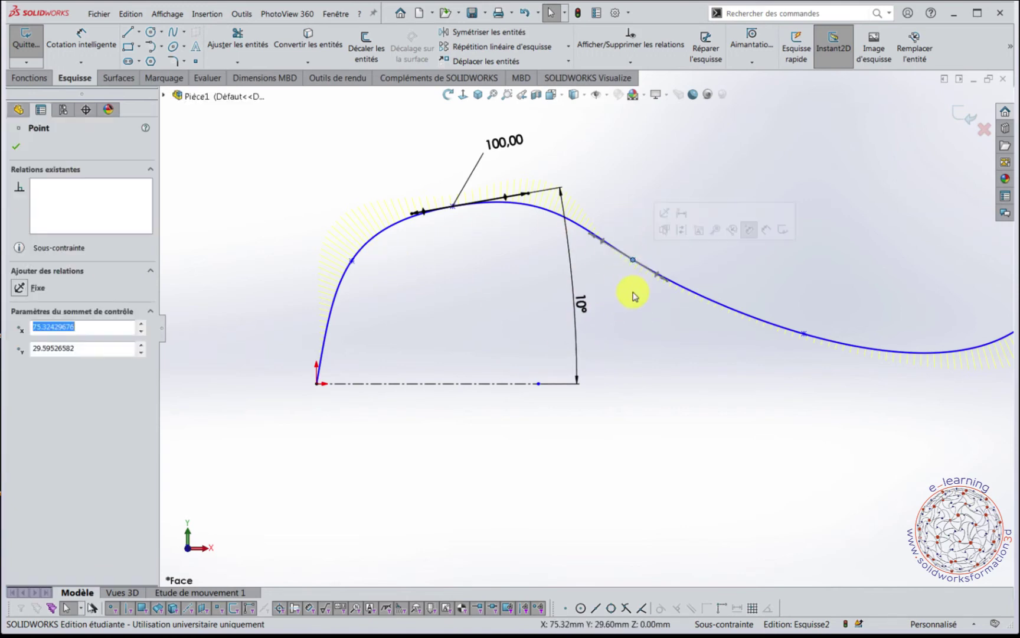
left_click_drag(659, 277, 664, 281)
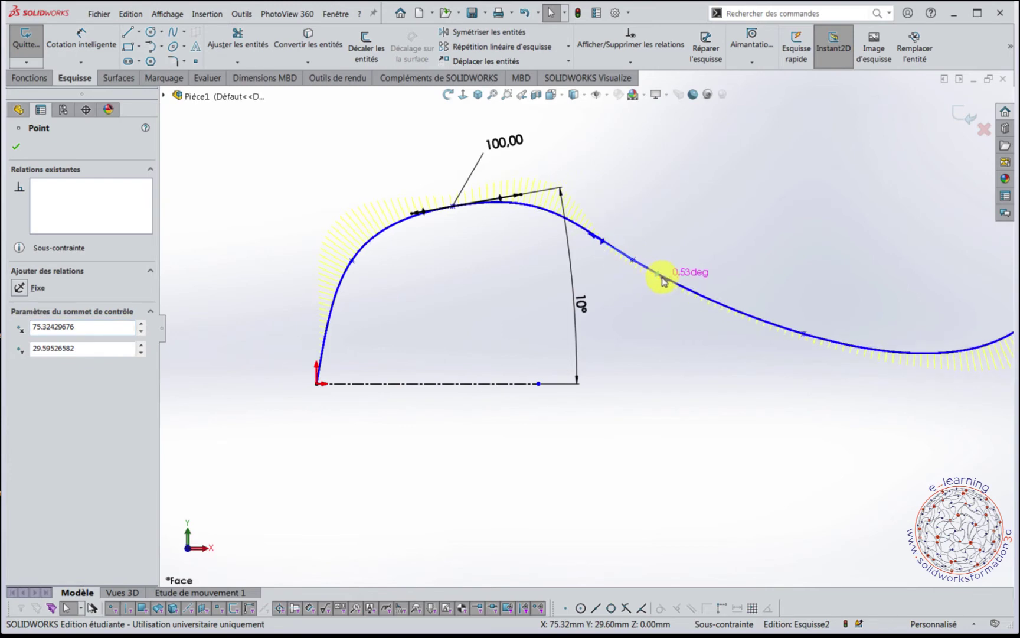
Try smoothing the curve with Simplify Spline, previewing the simplified shape, and leave the command without applying it
right_click(720, 306)
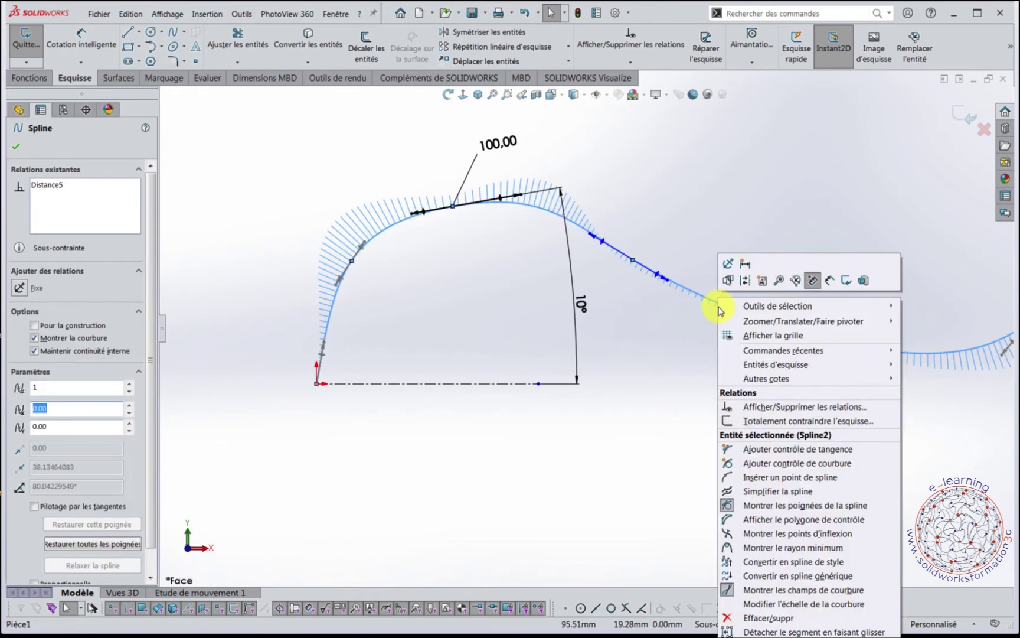
left_click(775, 493)
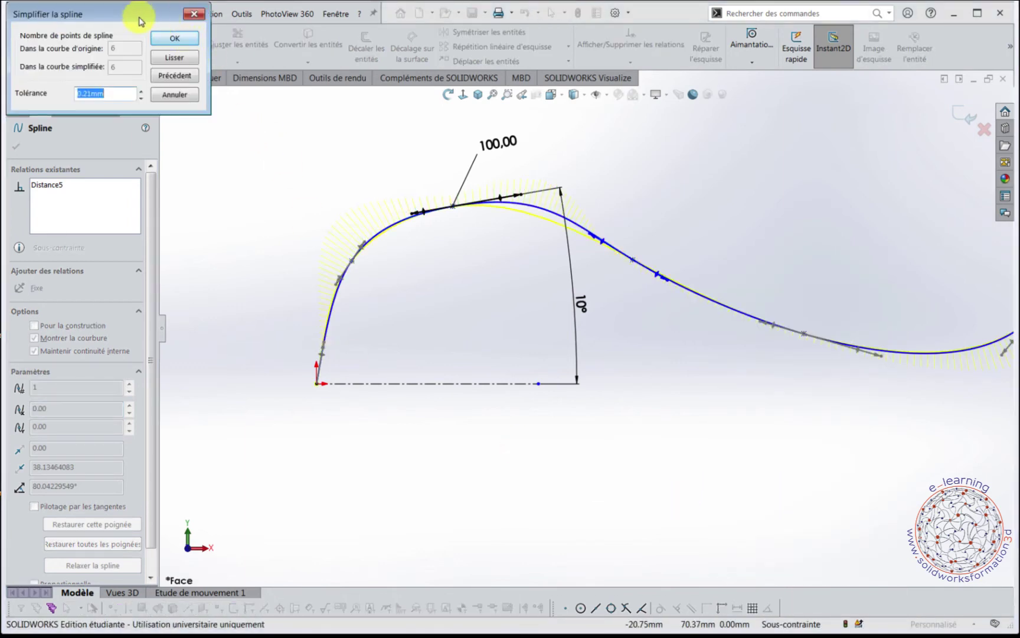
mouse_move(145, 19)
left_mouse_down()
mouse_move(675, 396)
mouse_move(657, 406)
left_mouse_up()
scroll(756, 327, "up", 1)
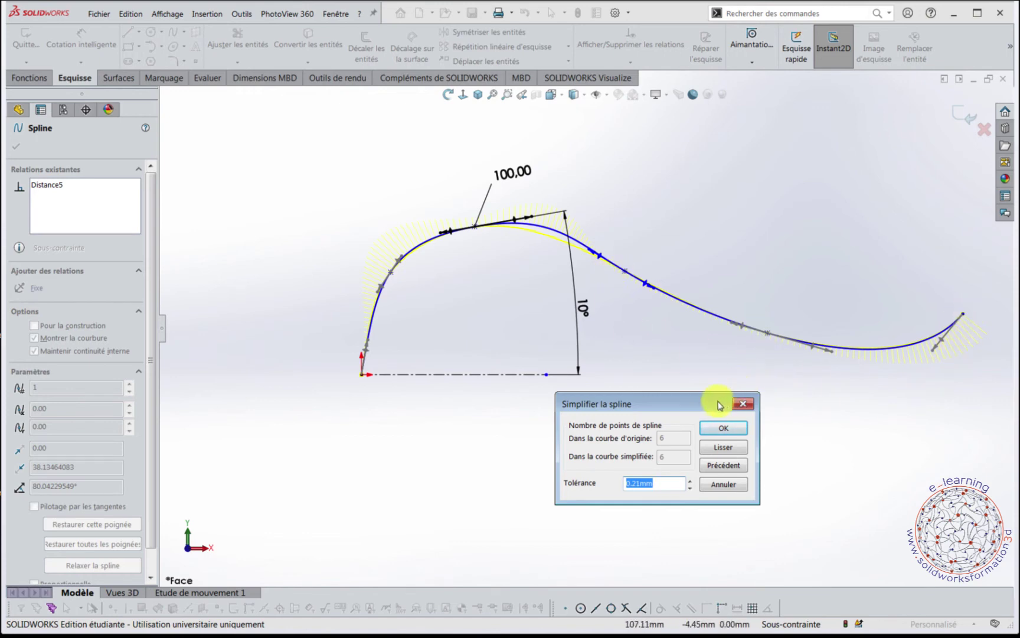
left_click_drag(719, 405, 723, 398)
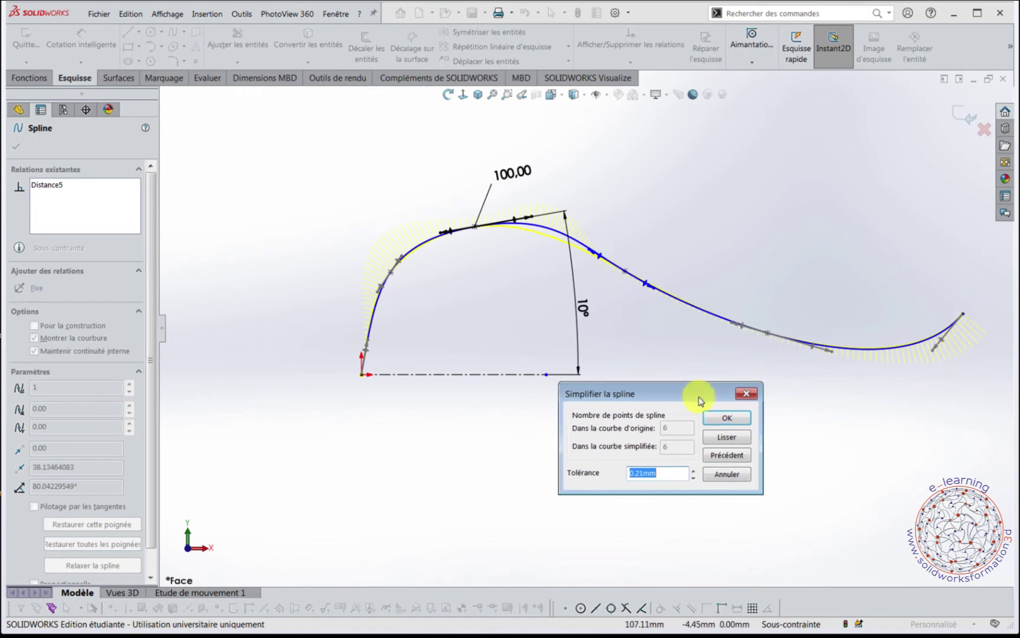
left_click(729, 440)
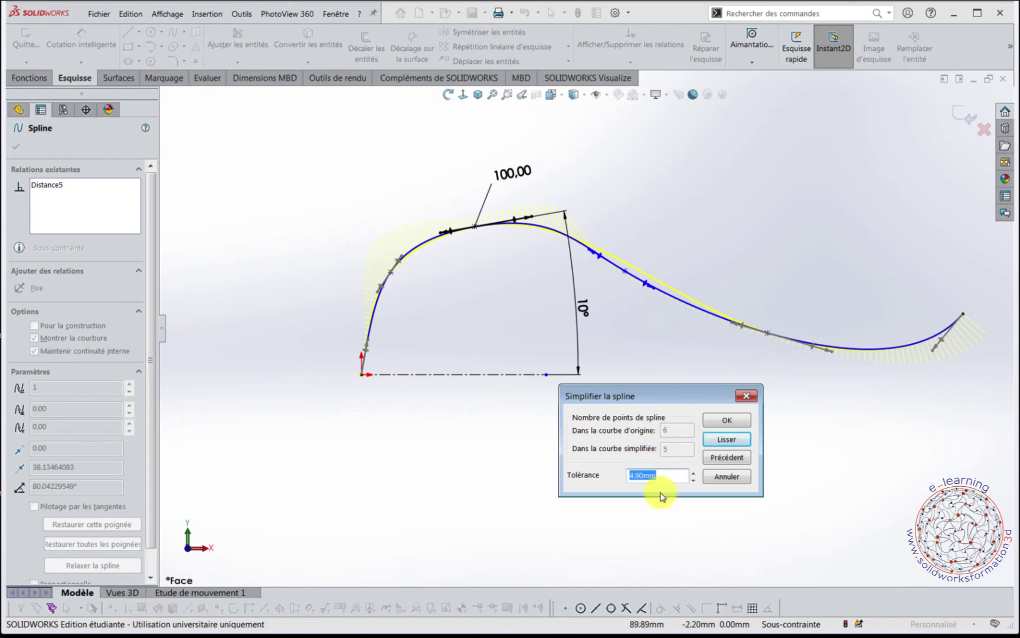
left_click_drag(684, 400, 678, 412)
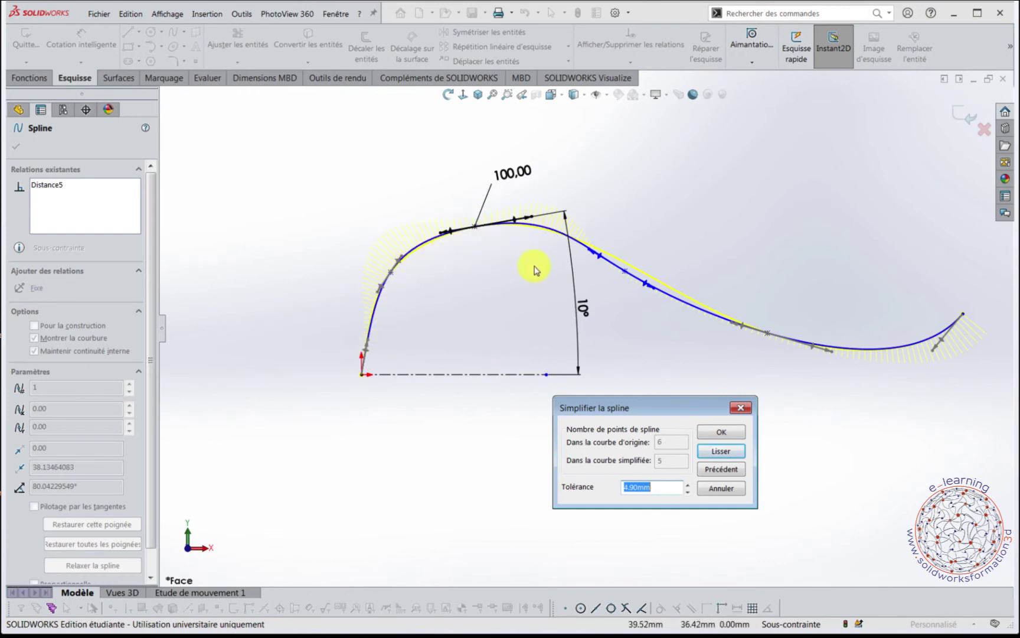
left_click(722, 451)
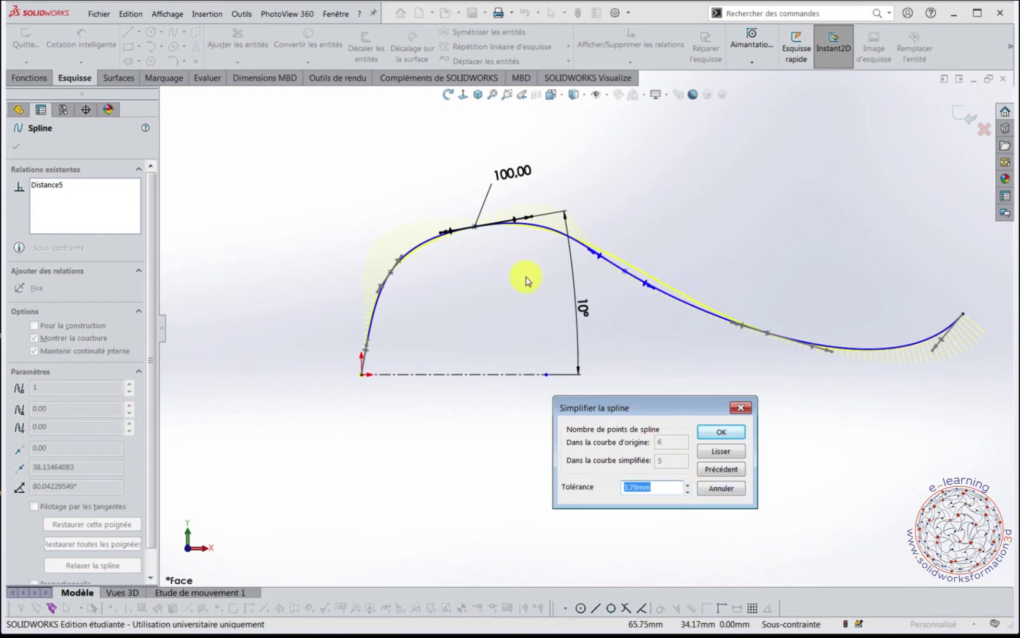
left_click(740, 407)
Show the spline's inflection points and move the descending section's inserted point slightly to about X 75.55, Y 30.89 mm
right_click(682, 301)
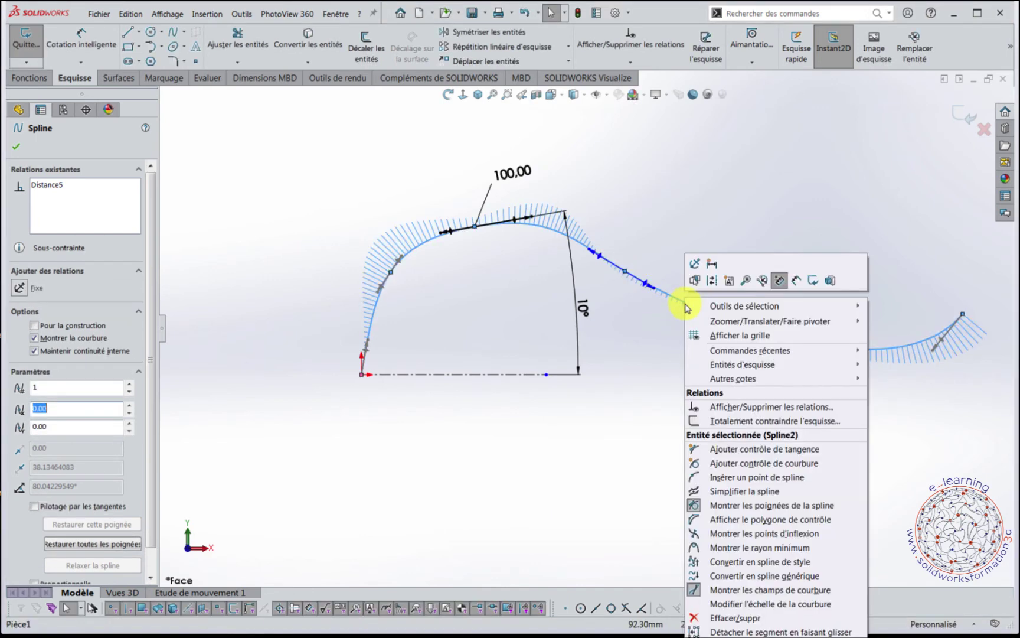
left_click(740, 534)
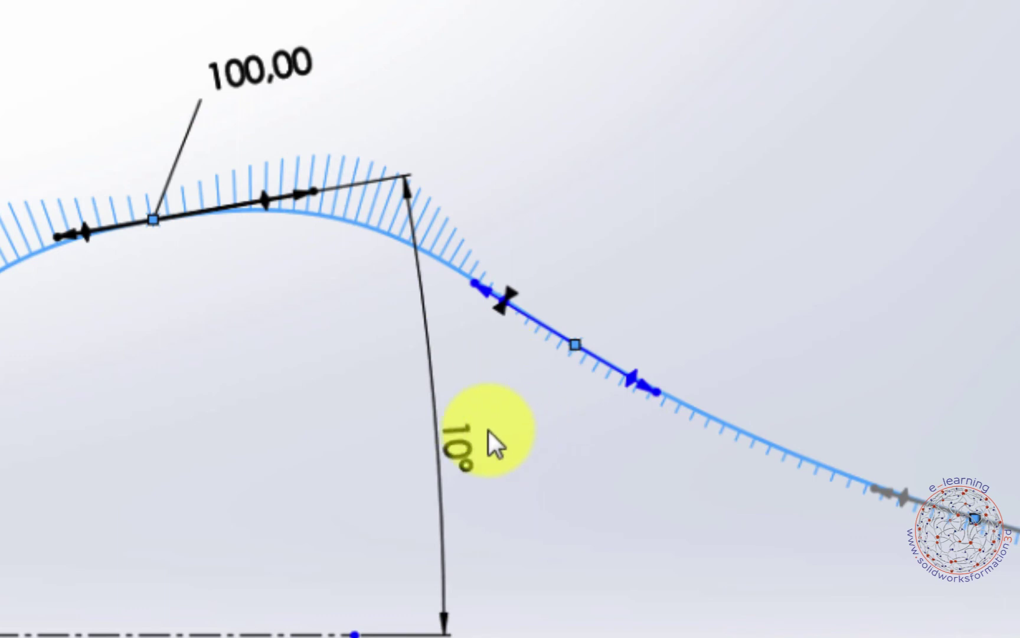
scroll(536, 387, "down", 2)
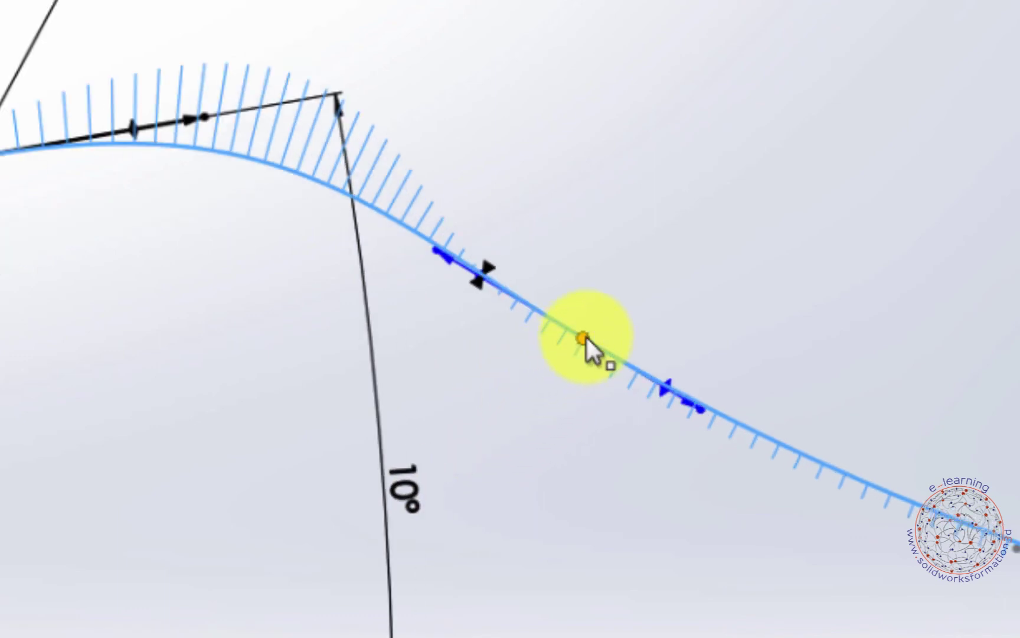
mouse_move(595, 317)
left_mouse_down()
mouse_move(589, 325)
mouse_move(686, 184)
mouse_move(587, 318)
left_mouse_up()
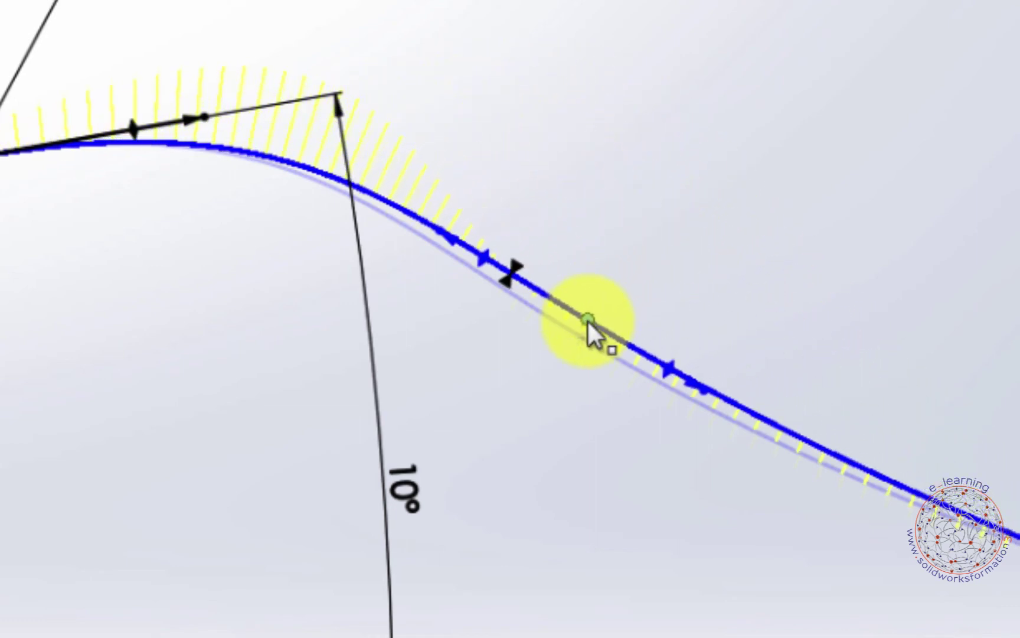
Examine the inflection marker on the descending section, comparing the direction of the curvature combs on either side of it
left_click(509, 271)
scroll(510, 283, "down", 3)
scroll(500, 543, "up", 1)
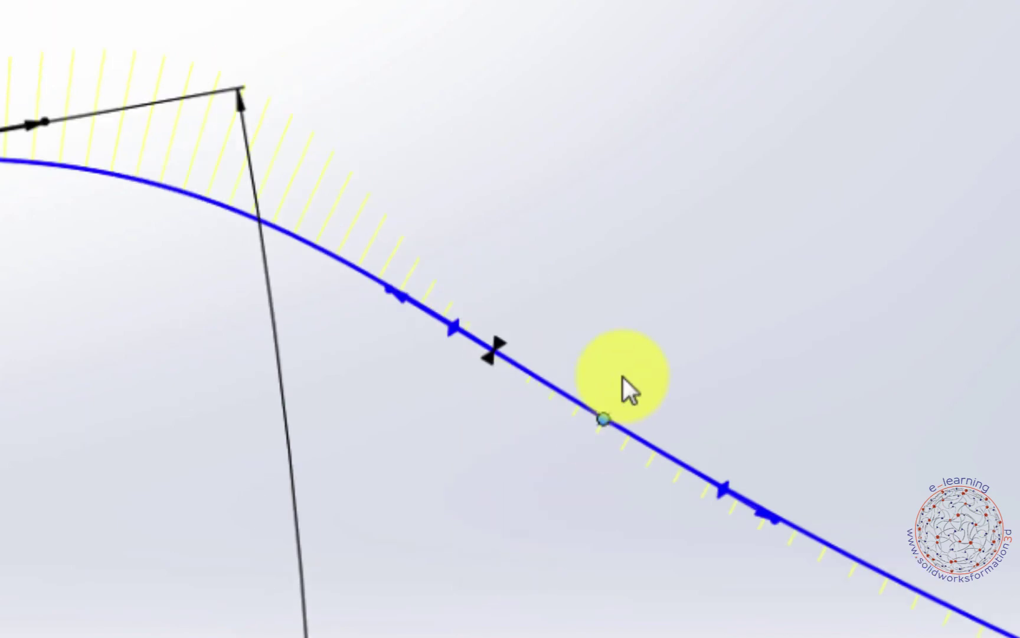
scroll(623, 377, "down", 1)
scroll(567, 481, "up", 2)
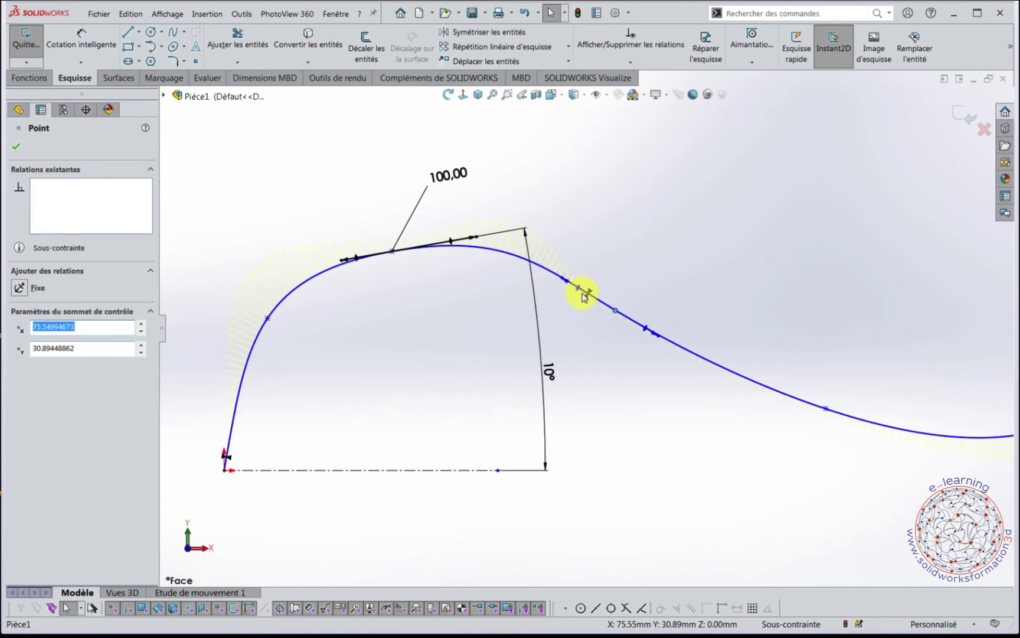
scroll(590, 310, "down", 6)
scroll(593, 300, "down", 8)
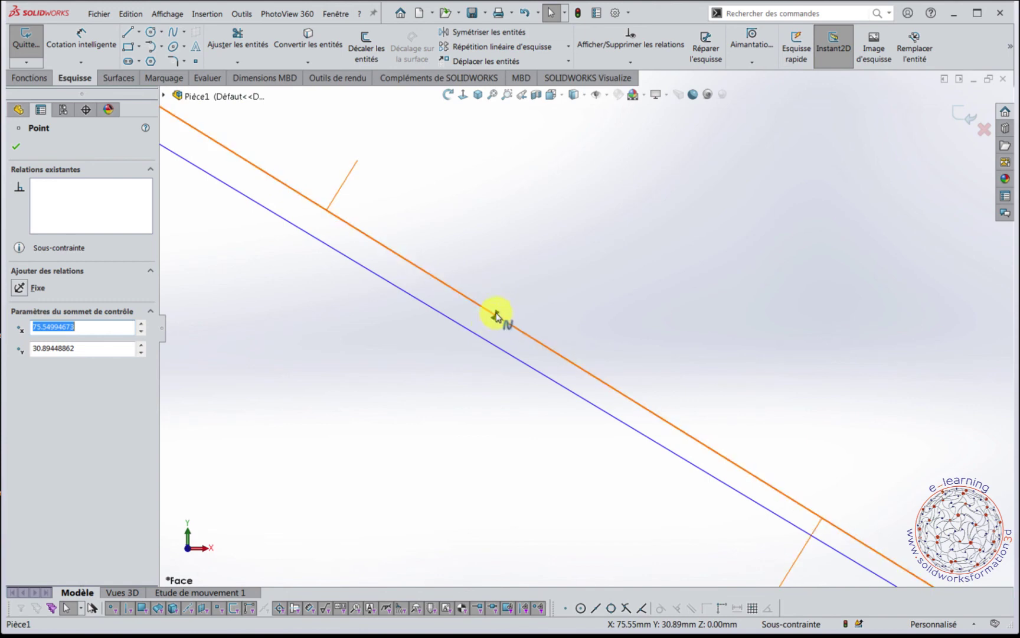
scroll(592, 289, "up", 5)
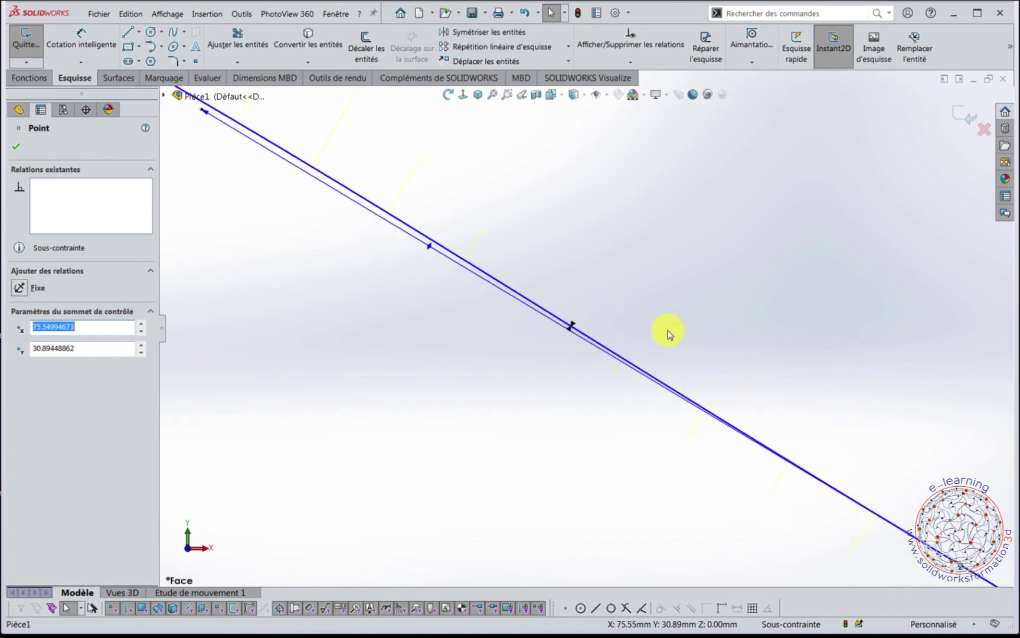
scroll(672, 334, "up", 5)
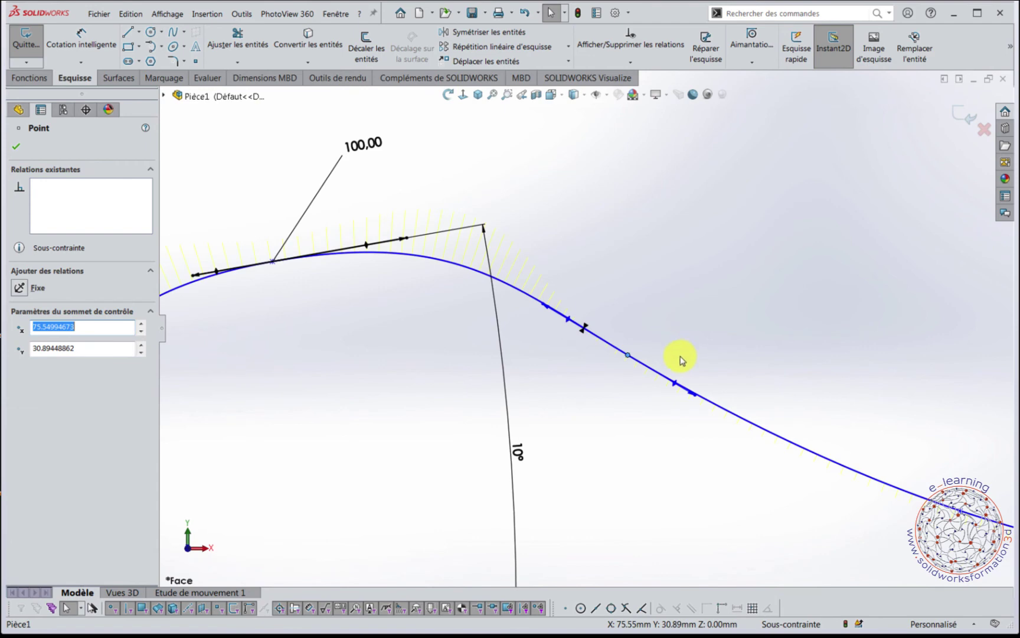
scroll(681, 360, "up", 5)
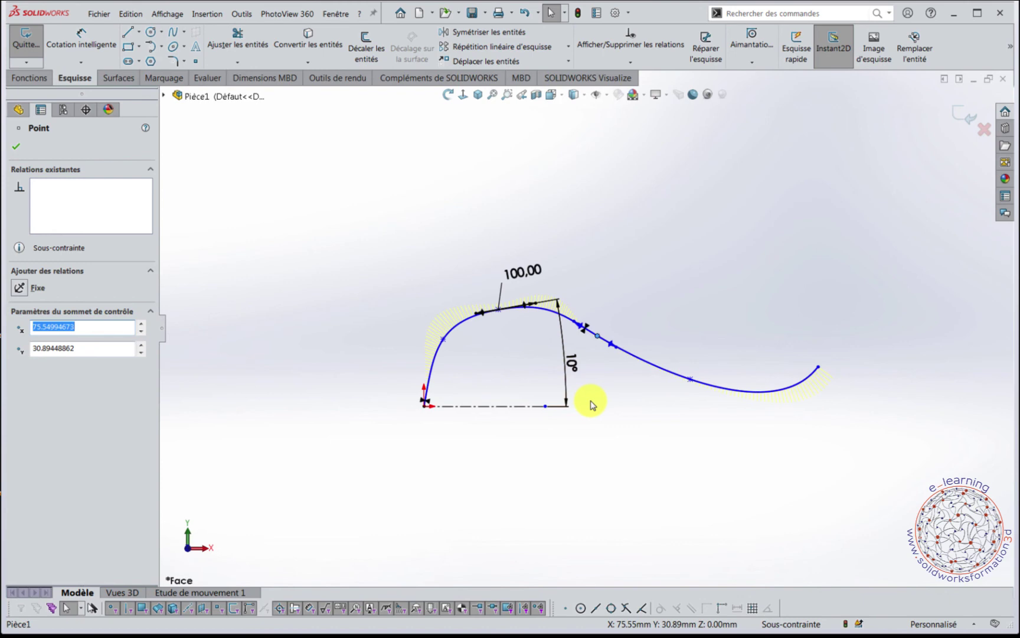
scroll(594, 390, "down", 5)
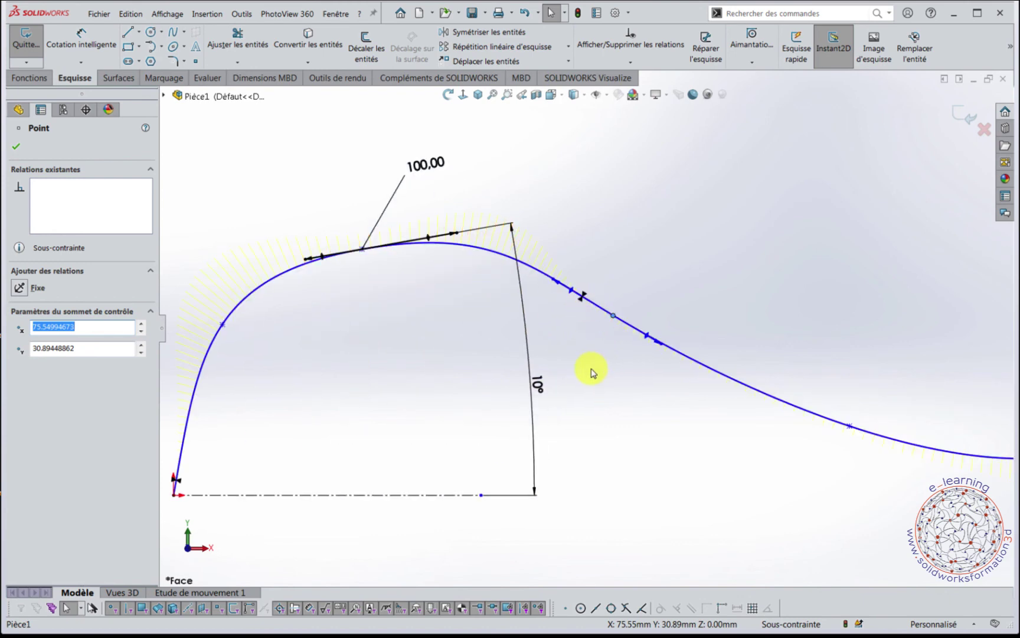
scroll(591, 372, "up", 3)
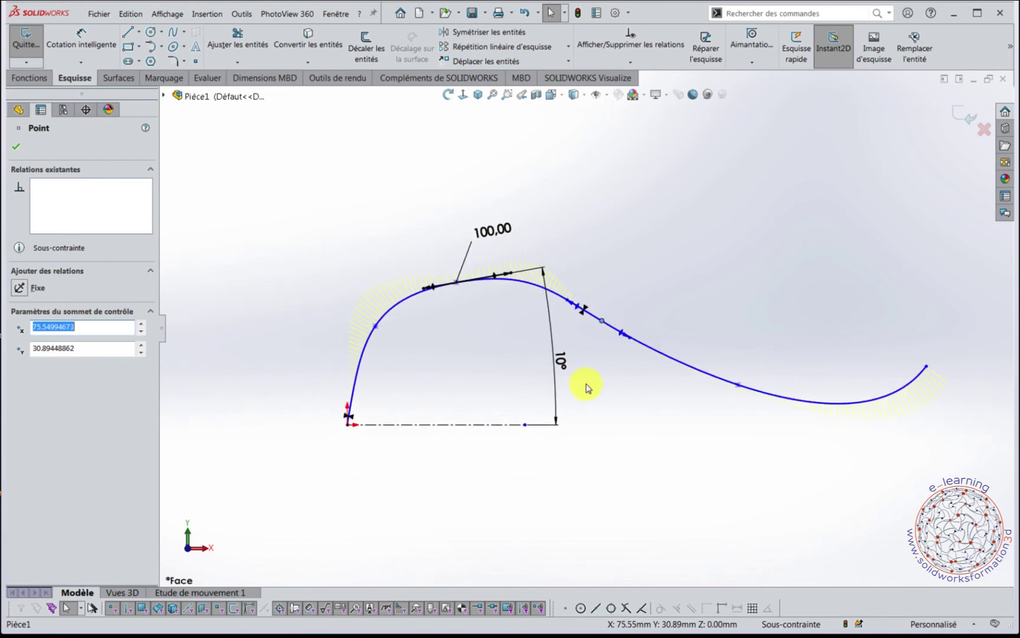
Turn off the inflection point display on the spline, keeping its curvature combs and handles shown
left_click(656, 349)
right_click(656, 349)
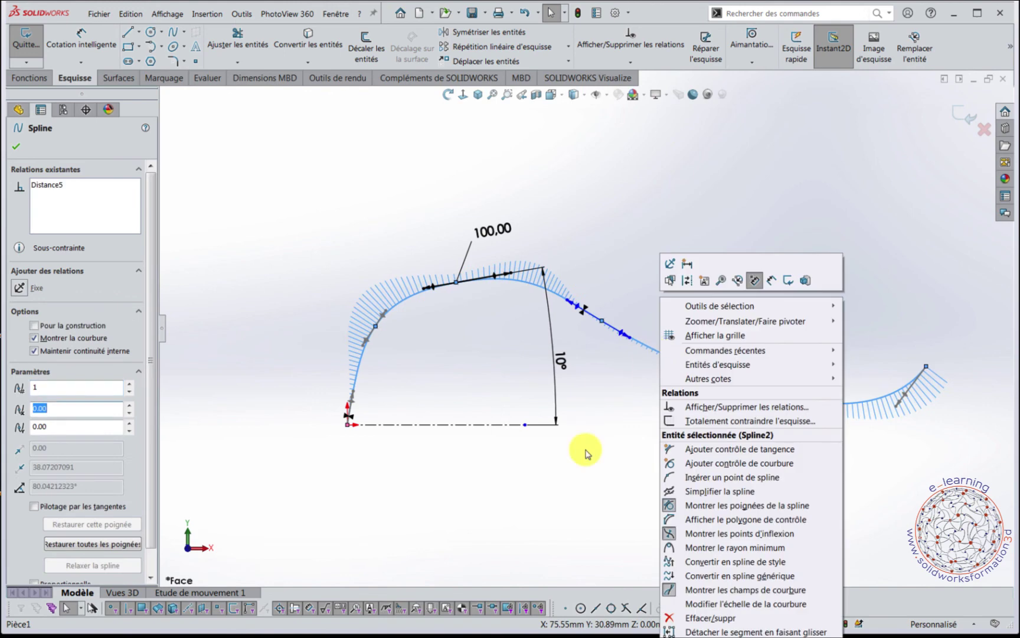
scroll(590, 502, "up", 1)
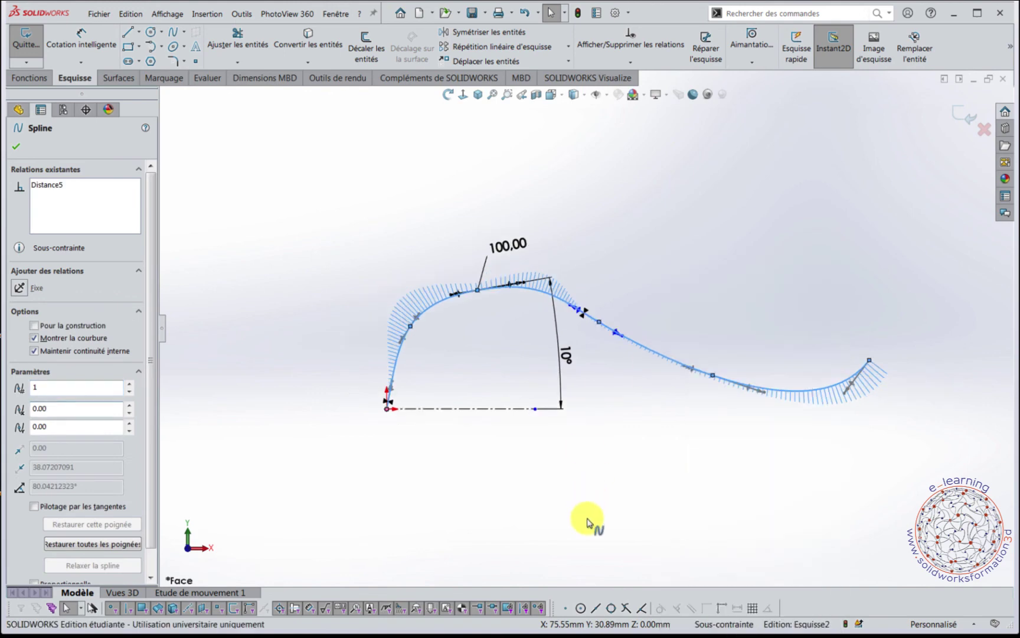
right_click(663, 362)
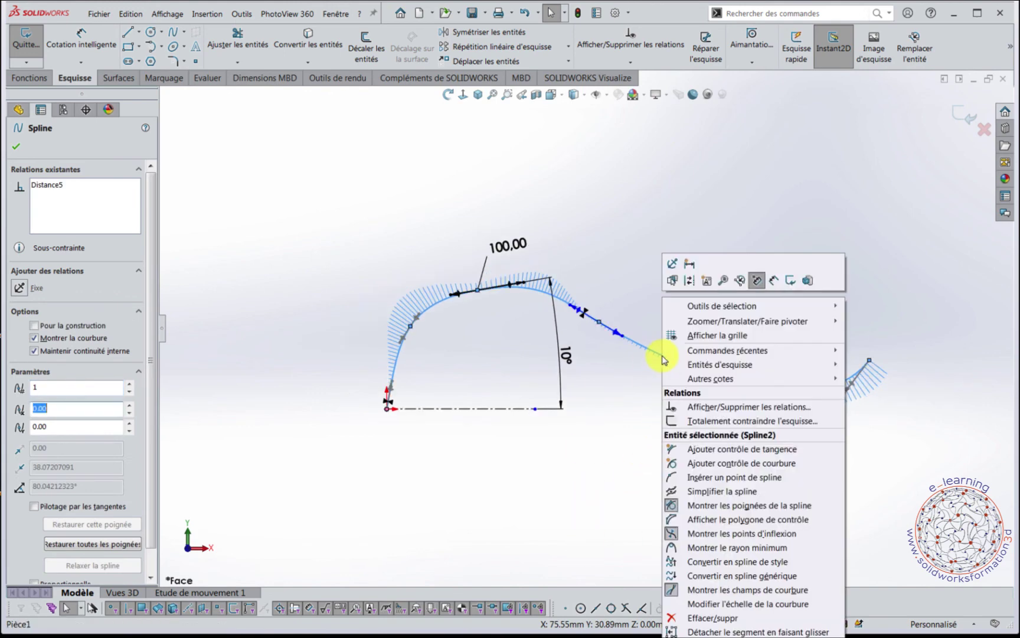
left_click(679, 536)
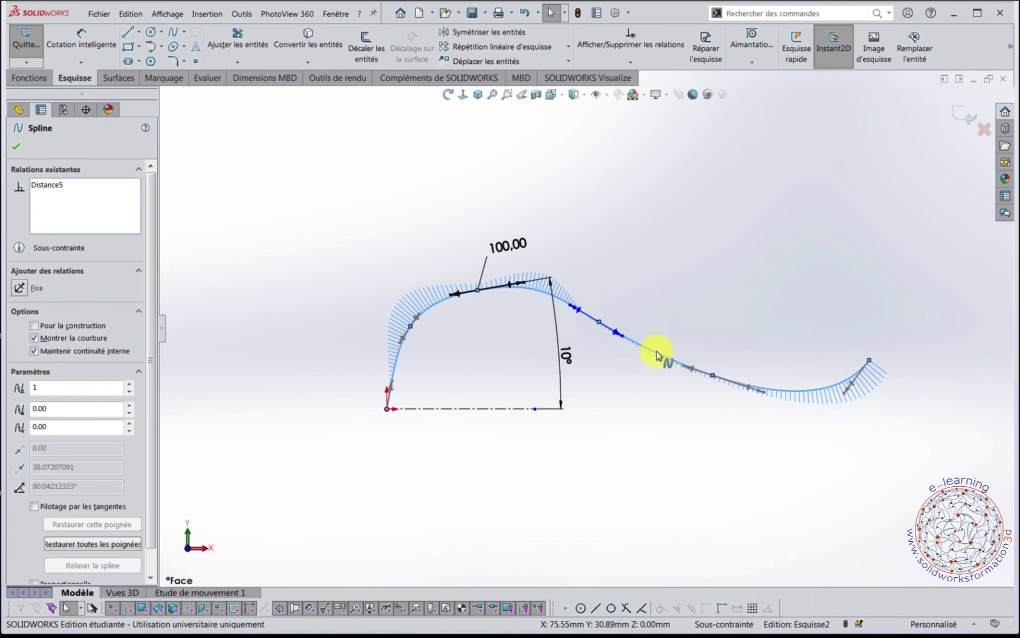
Show the spline's minimum radius to locate its tightest bend, and hide that display again
right_click(657, 355)
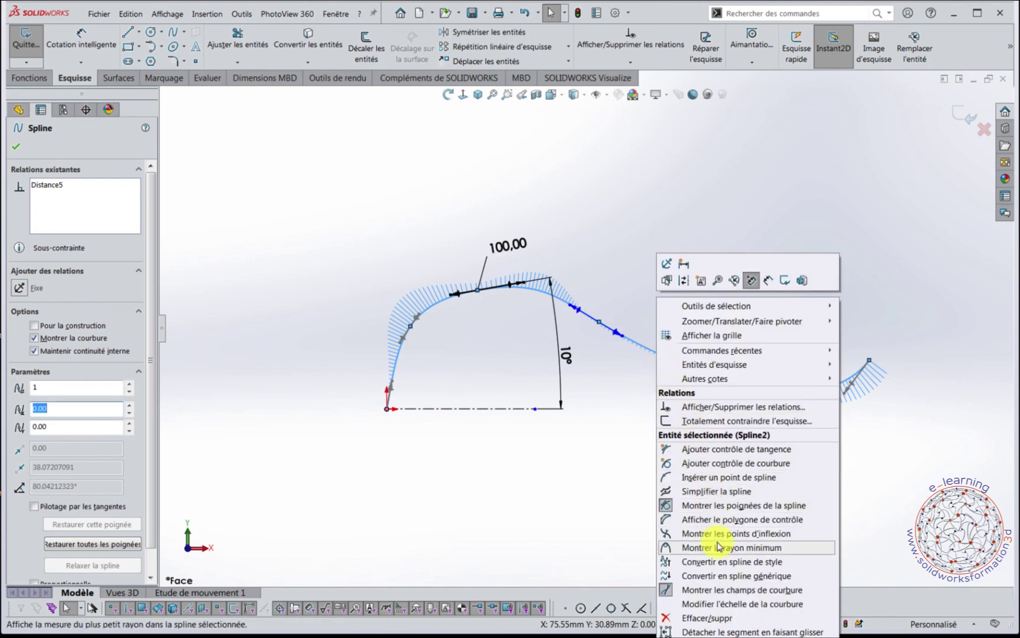
left_click(700, 551)
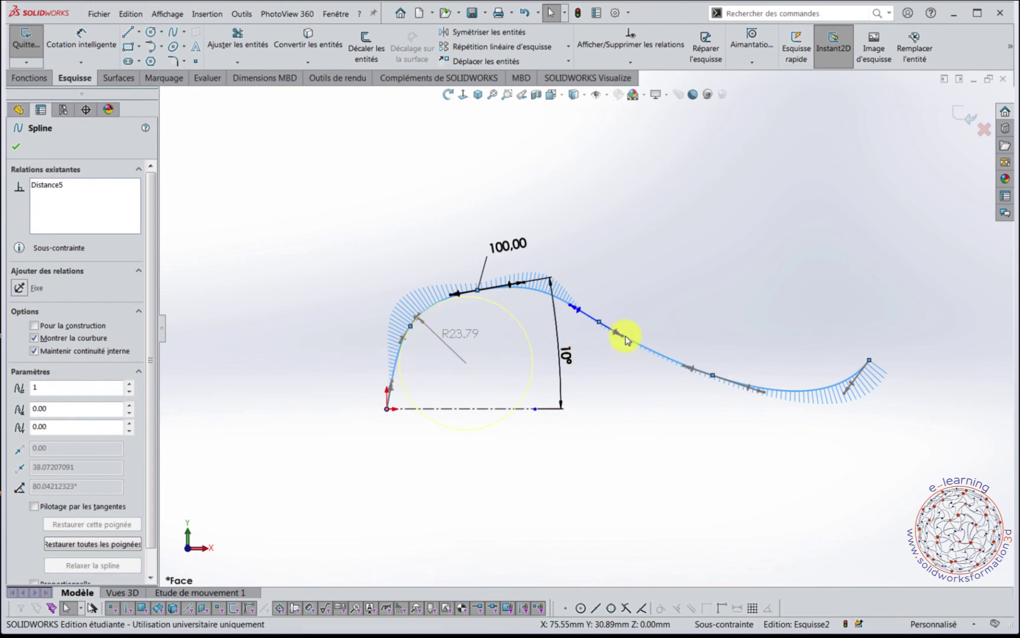
right_click(639, 353)
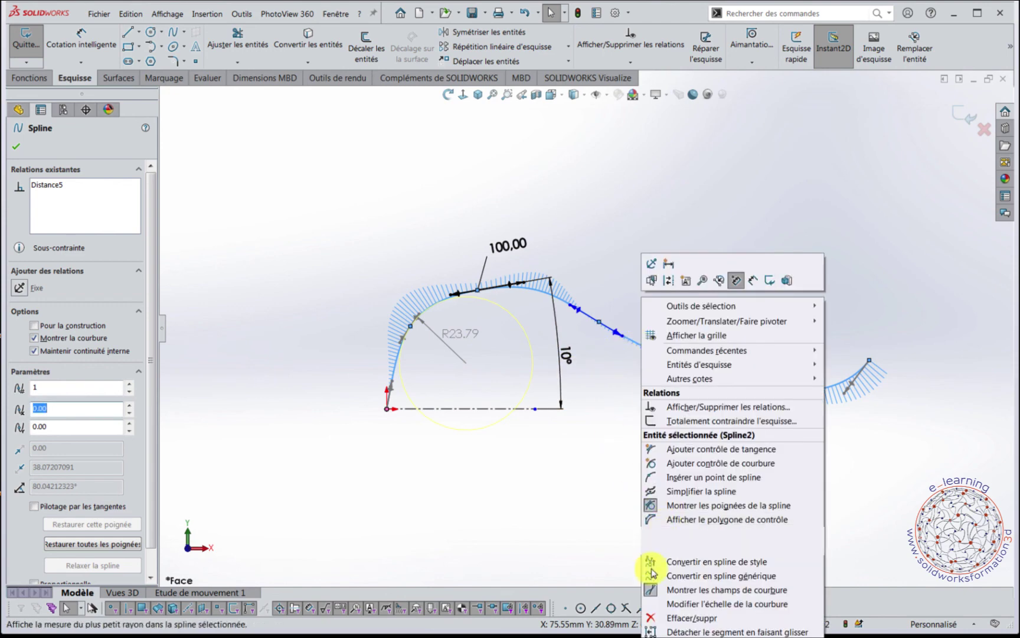
left_click(653, 547)
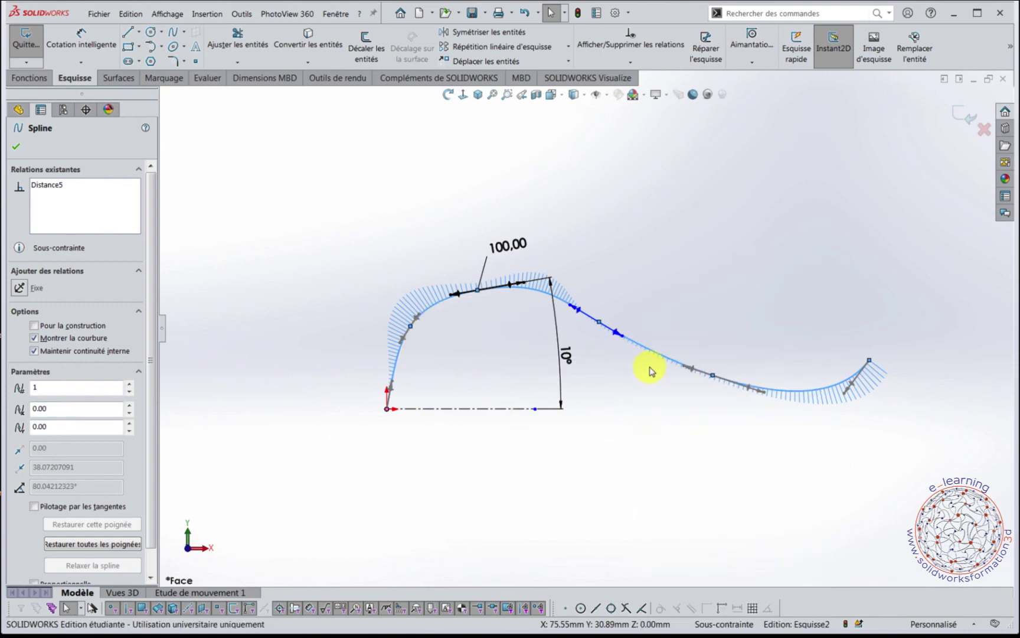
right_click(656, 353)
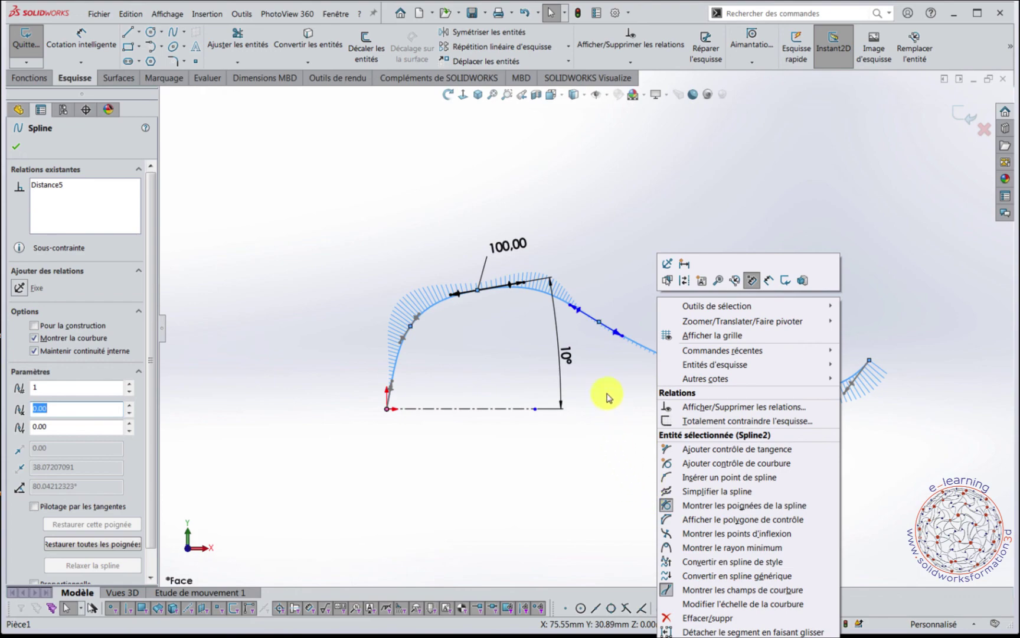
left_click(617, 251)
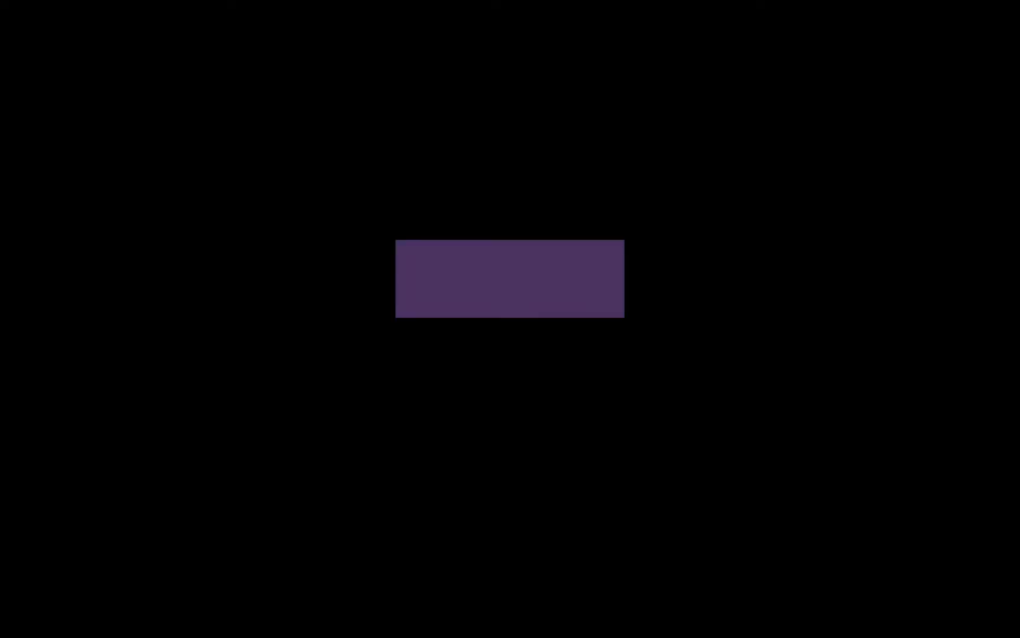